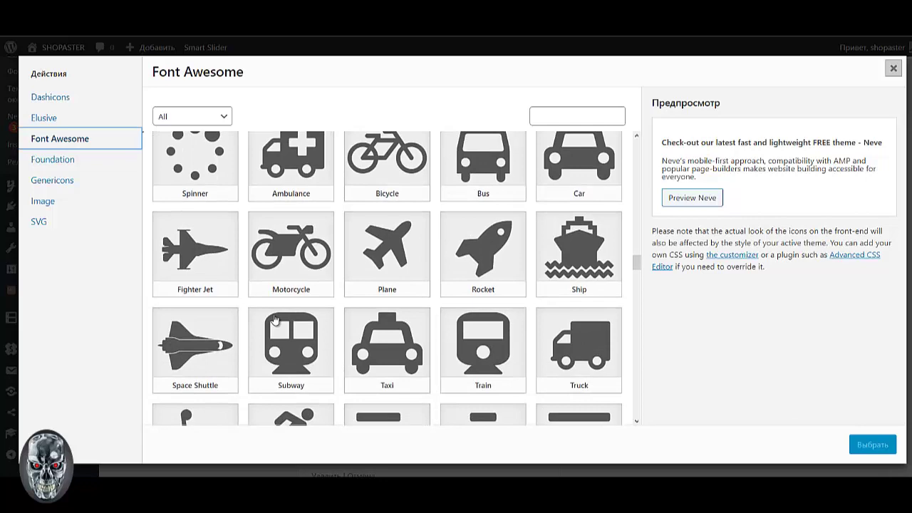
# Step: Assign the solid Comment icon from Font Awesome to the КОНСУЛЬТАЦИЯ item and save the ШАПКА menu
pyautogui.scroll(-3, 275, 319)
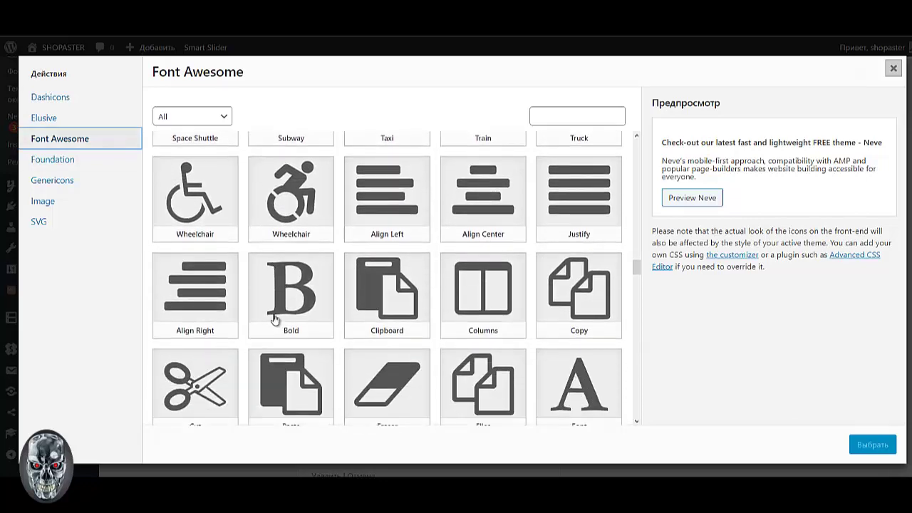
pyautogui.scroll(-4, 275, 318)
pyautogui.scroll(-10, 275, 318)
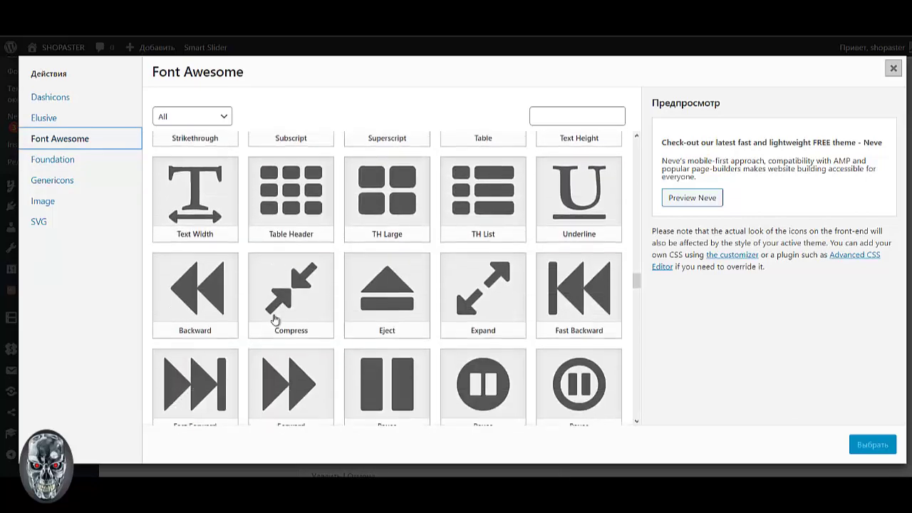
pyautogui.scroll(-8, 275, 319)
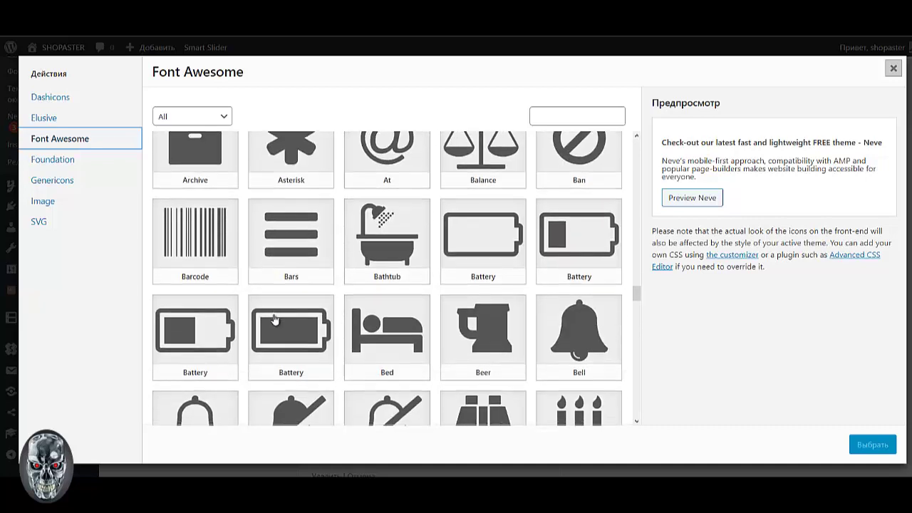
pyautogui.scroll(-5, 275, 319)
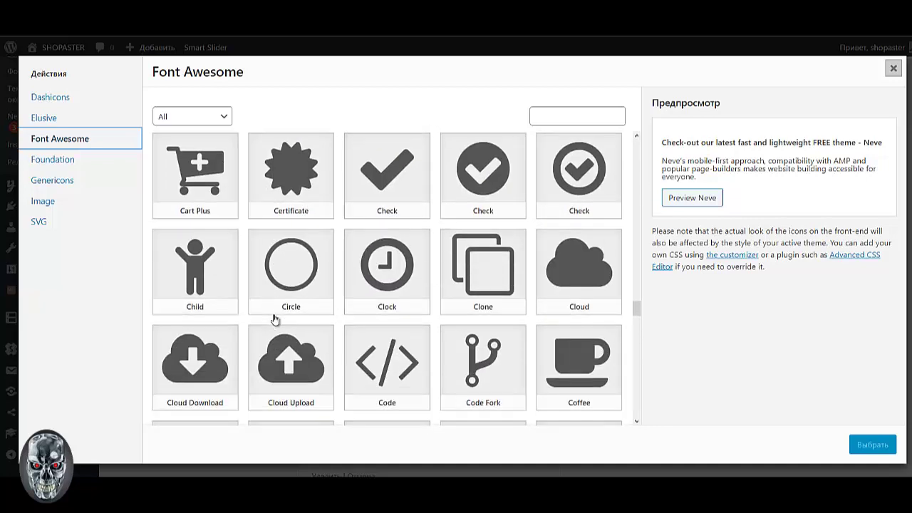
pyautogui.scroll(-2, 275, 318)
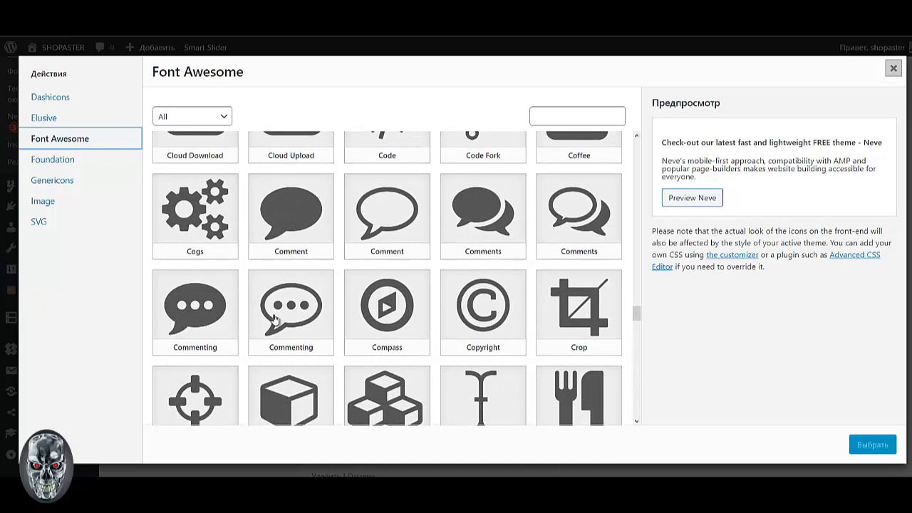
pyautogui.click(290, 215)
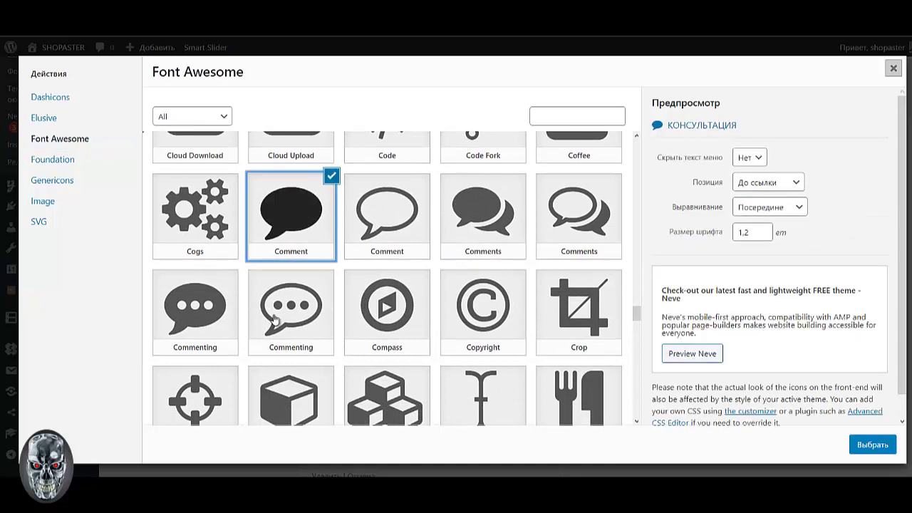
pyautogui.click(872, 445)
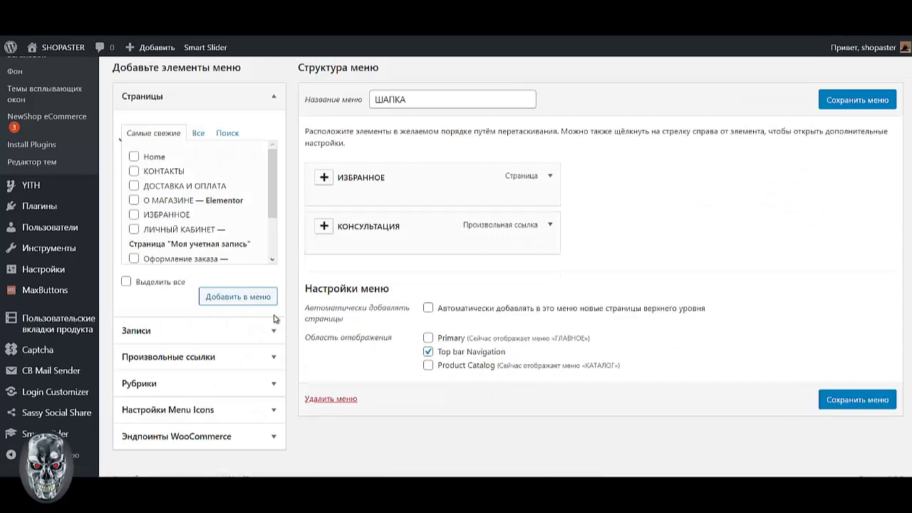
pyautogui.click(857, 399)
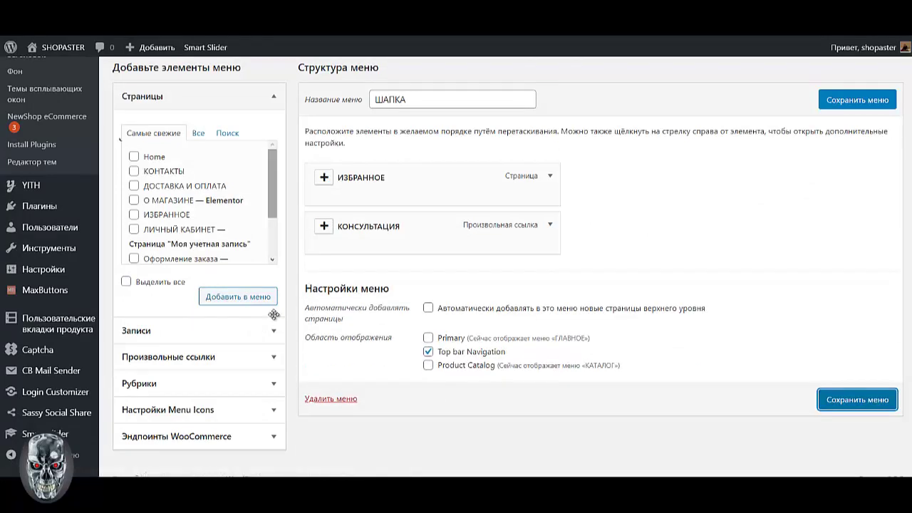
# Step: Load the ГЛАВНОЕ (Primary) menu for editing
pyautogui.scroll(1, 432, 248)
pyautogui.scroll(-3, 275, 319)
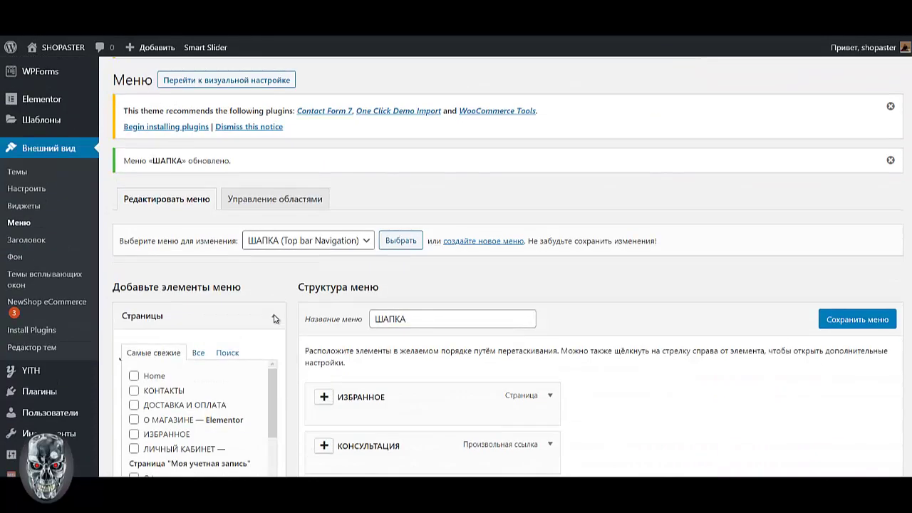
pyautogui.click(308, 241)
pyautogui.click(286, 256)
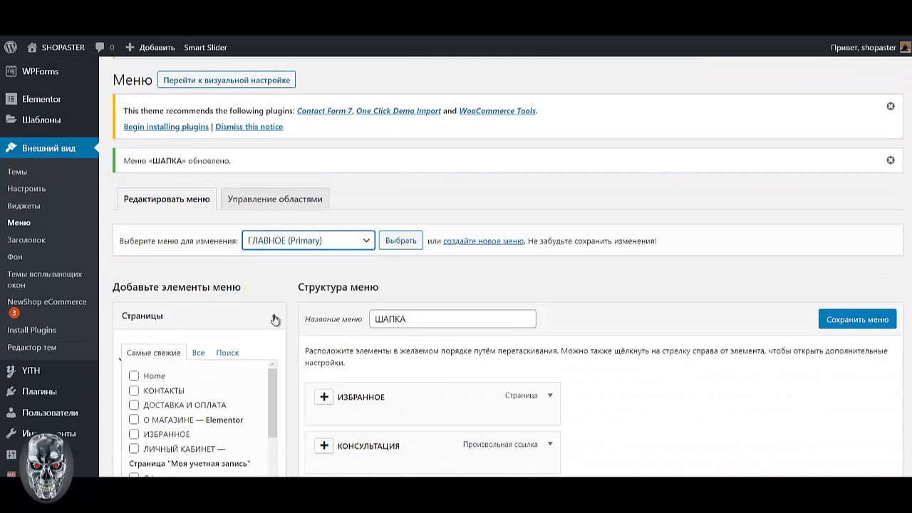
pyautogui.click(400, 241)
pyautogui.press('Return')
# Step: Look at the Font Awesome icons available for the О МАГАЗИНЕ menu item
pyautogui.scroll(-5, 275, 316)
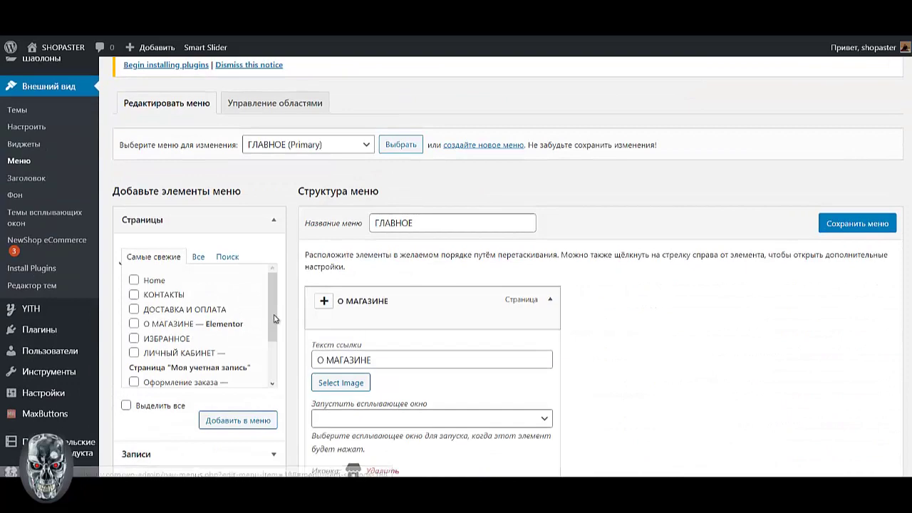
pyautogui.scroll(-3, 274, 316)
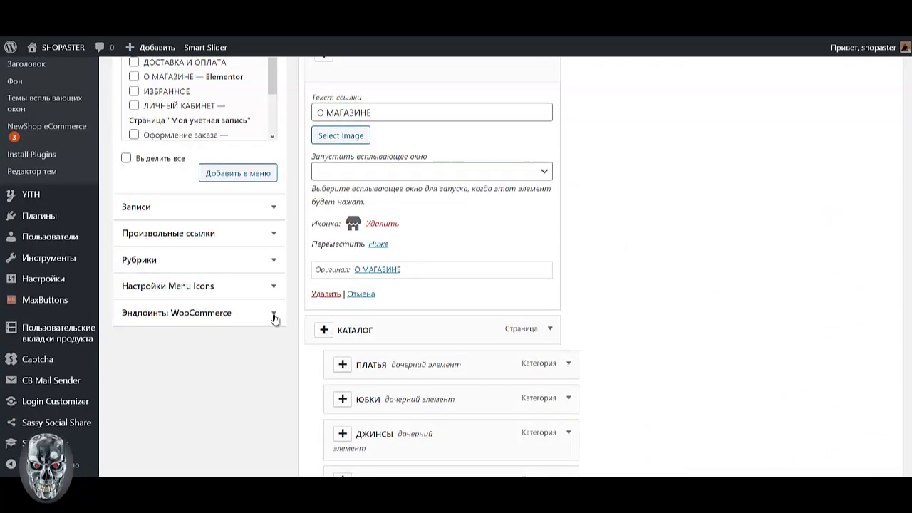
pyautogui.press('Return')
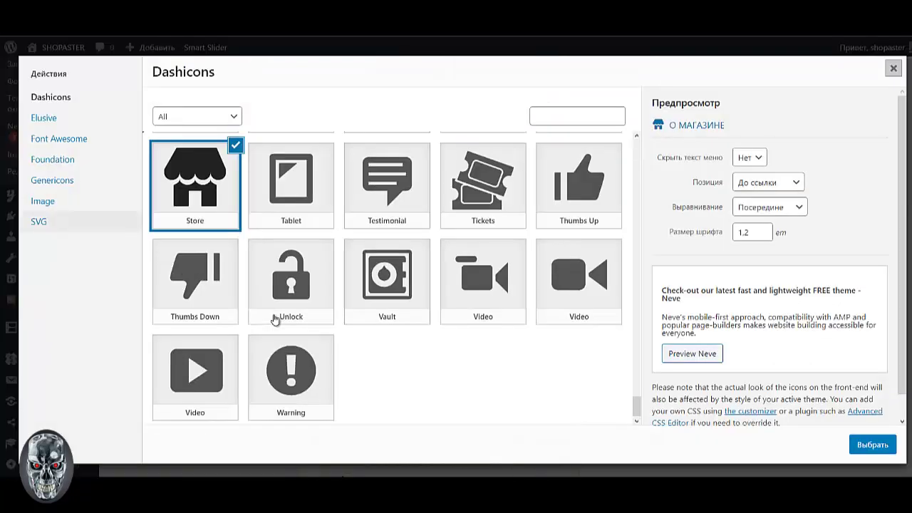
pyautogui.click(59, 139)
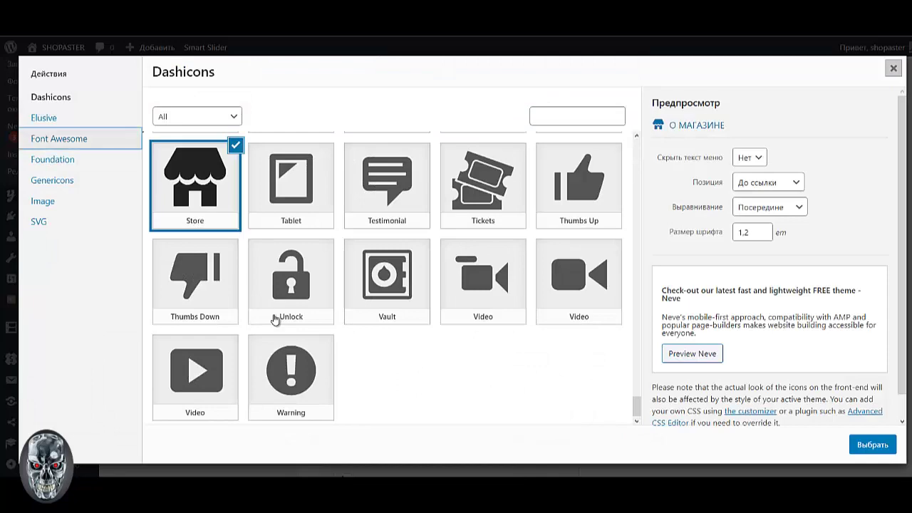
pyautogui.press('Return')
pyautogui.click(577, 116)
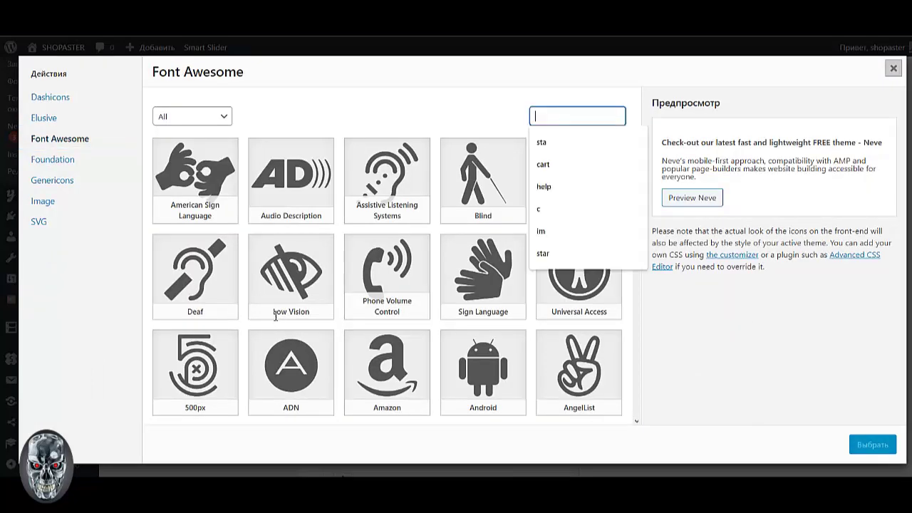
pyautogui.press('Escape')
# Step: Assign the Shopping Basket icon from the Font Awesome "shop" results to the КАТАЛОГ menu item and collapse its settings
pyautogui.scroll(3, 274, 318)
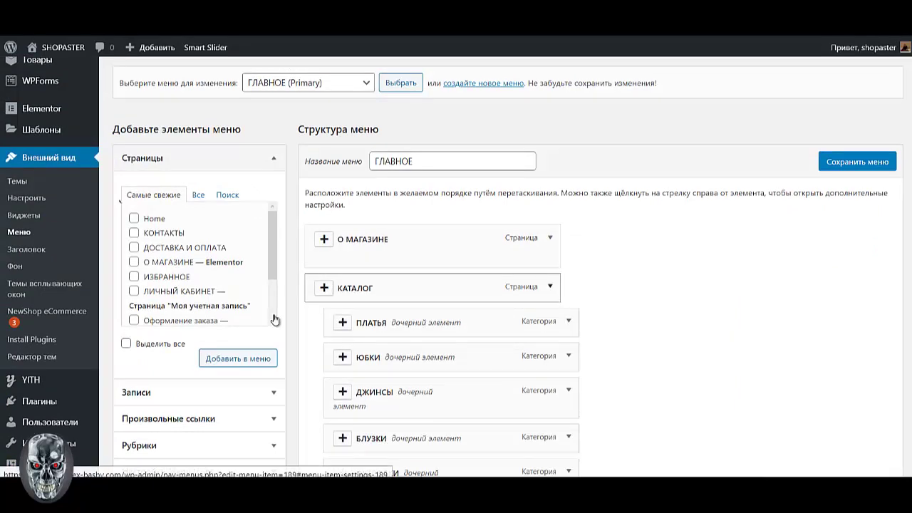
pyautogui.click(550, 286)
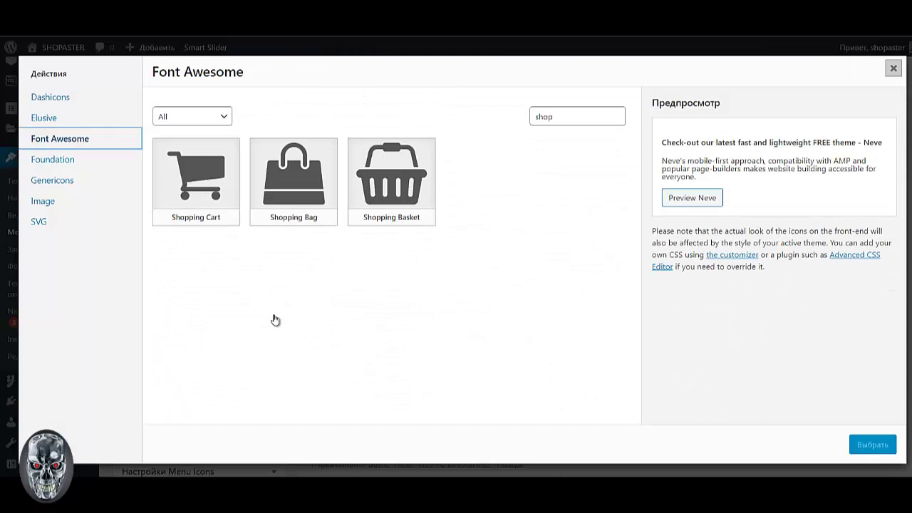
pyautogui.click(294, 182)
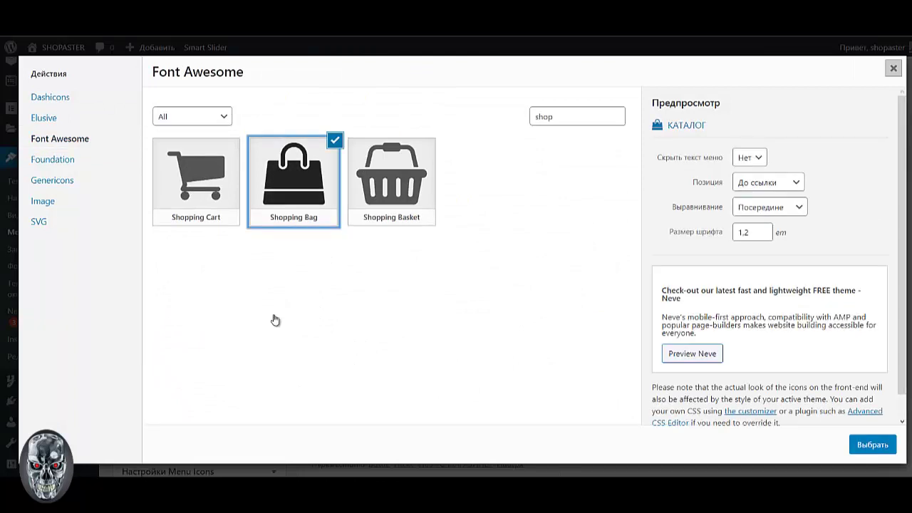
pyautogui.click(391, 182)
pyautogui.click(872, 444)
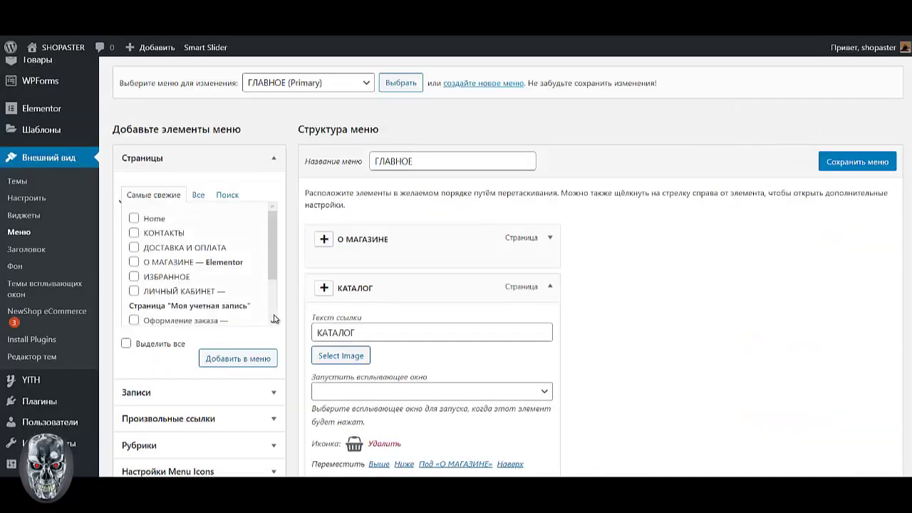
pyautogui.click(550, 286)
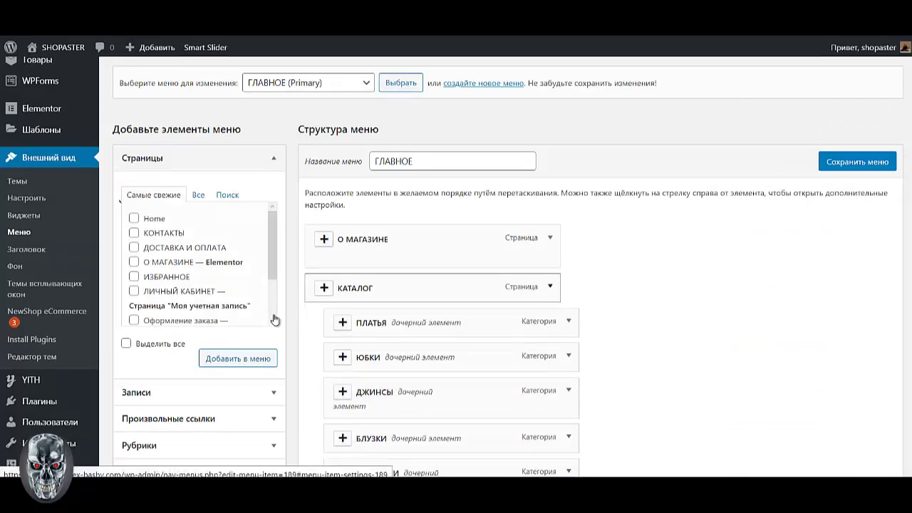
# Step: Search Font Awesome for "phone" and assign the plain handset Phone icon to the КОНТАКТЫ menu item, then collapse its settings
pyautogui.scroll(-2, 550, 287)
pyautogui.scroll(-5, 275, 320)
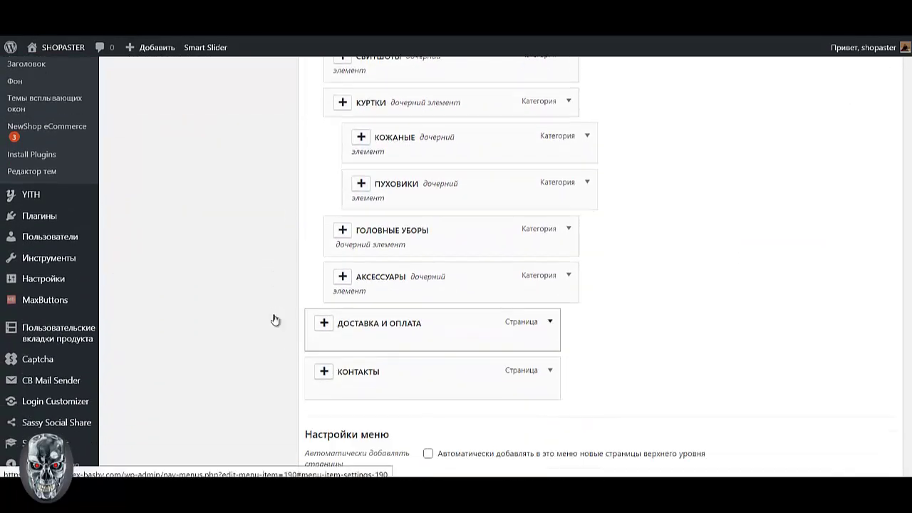
pyautogui.press('Return')
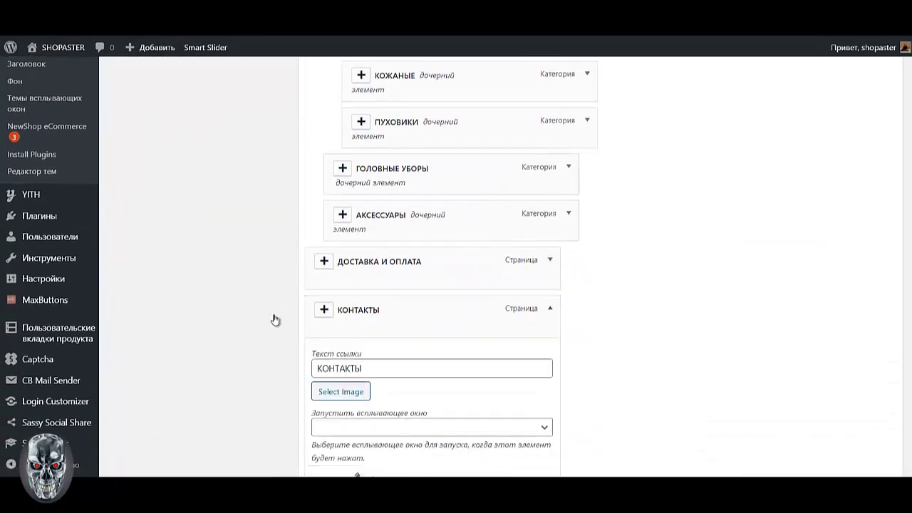
pyautogui.scroll(-1, 275, 319)
pyautogui.press('Return')
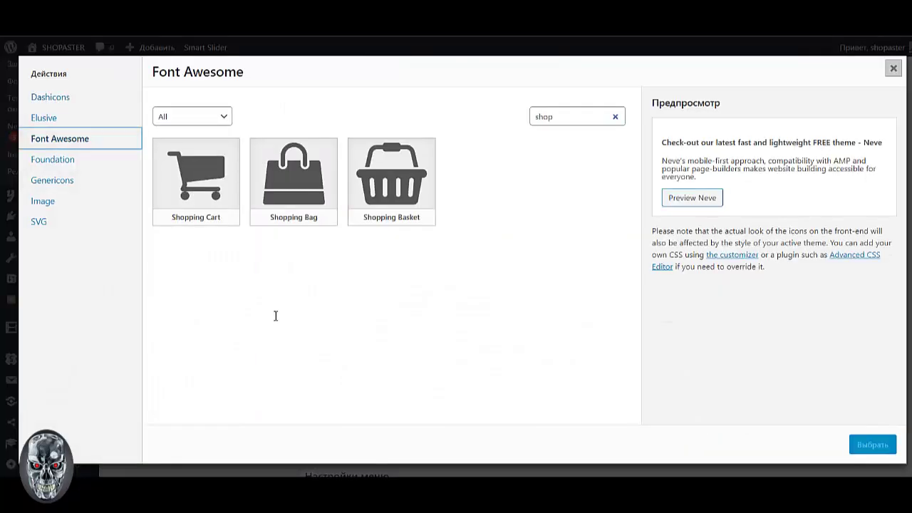
pyautogui.click(570, 116)
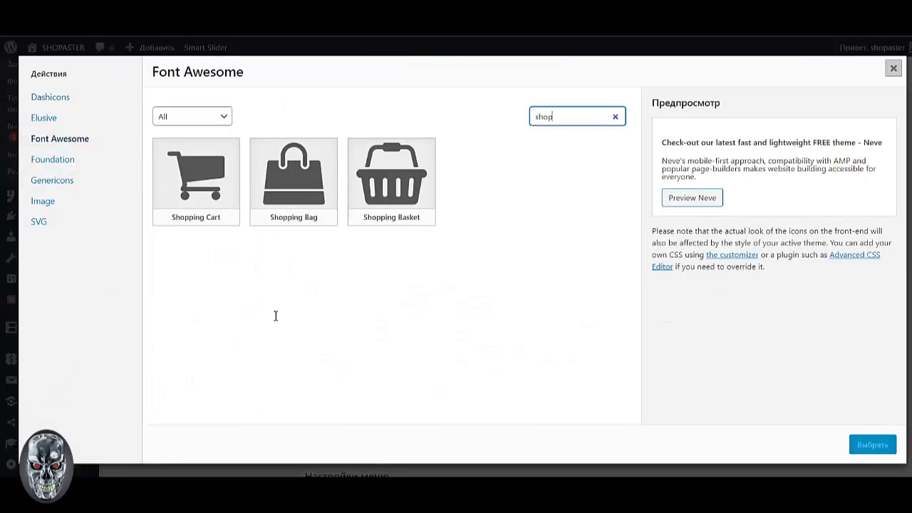
pyautogui.press('BackSpace')
pyautogui.press('BackSpace')
pyautogui.press('BackSpace')
pyautogui.press('BackSpace')
pyautogui.write('phone')
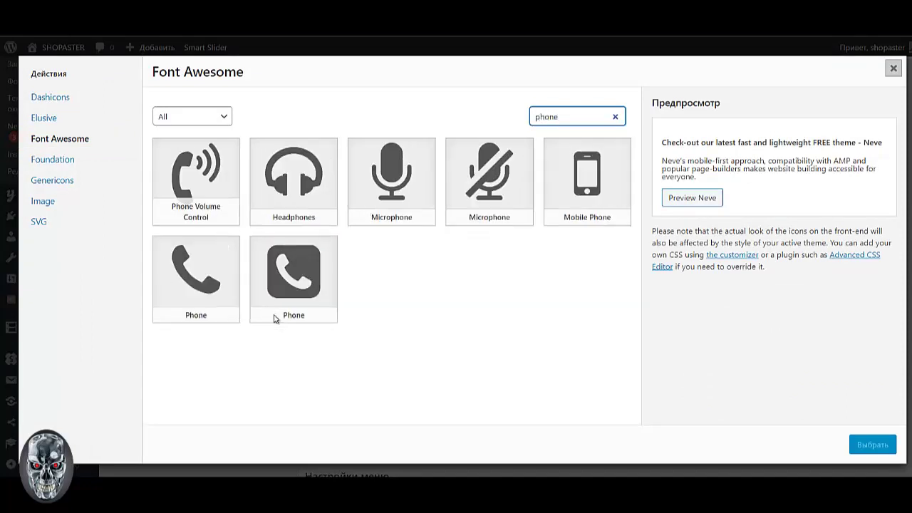
pyautogui.click(207, 276)
pyautogui.click(872, 444)
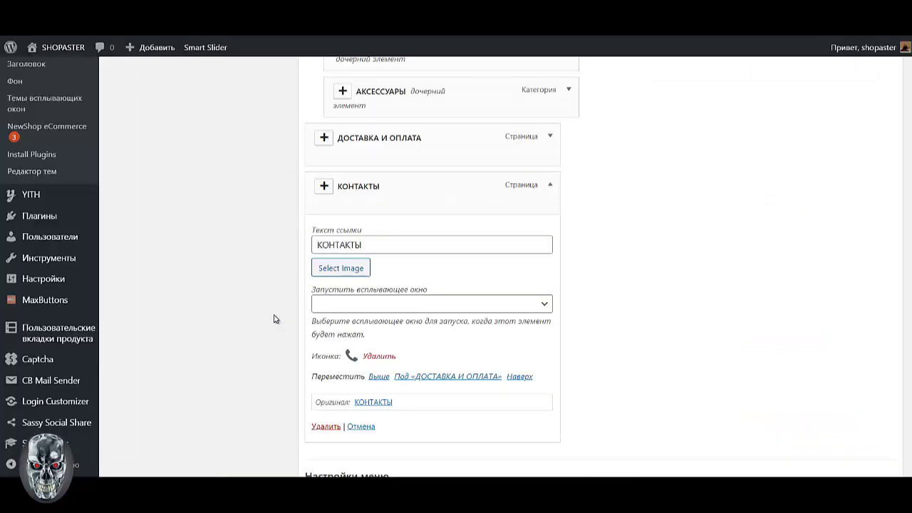
pyautogui.click(550, 185)
# Step: Clear the icon search and assign the Car icon from Font Awesome to the ДОСТАВКА И ОПЛАТА menu item
pyautogui.click(550, 189)
pyautogui.scroll(-1, 550, 189)
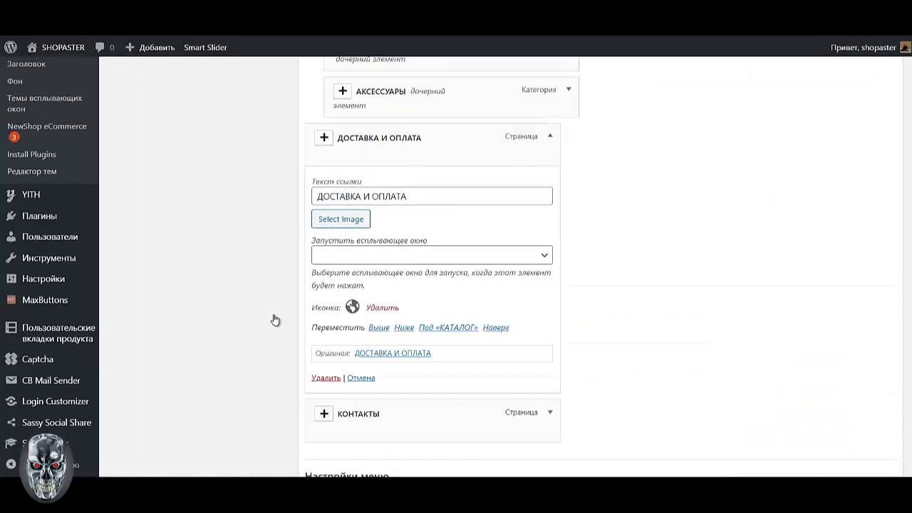
pyautogui.click(351, 307)
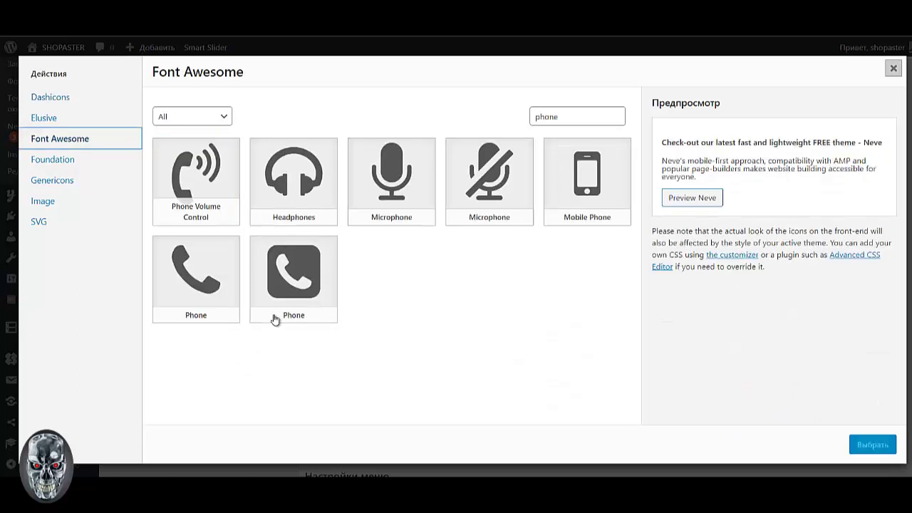
pyautogui.click(192, 116)
pyautogui.doubleClick(547, 116)
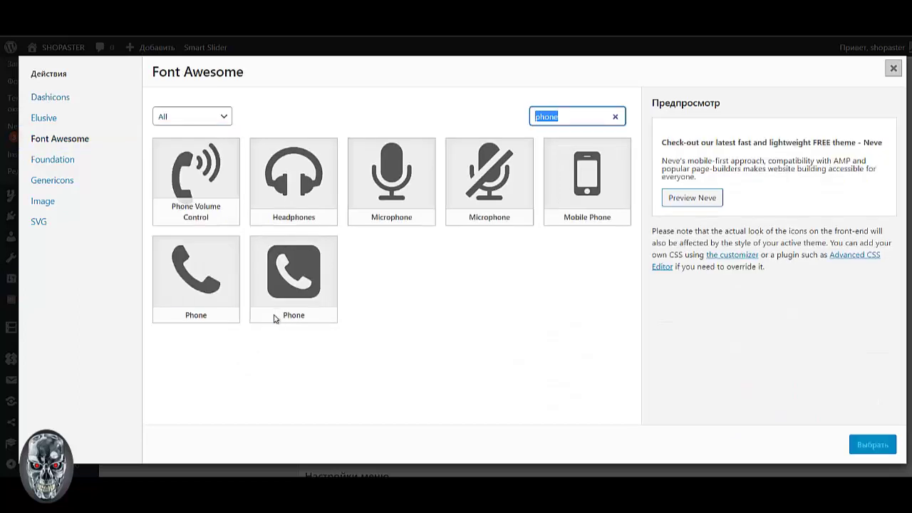
pyautogui.press('BackSpace')
pyautogui.scroll(-20, 274, 318)
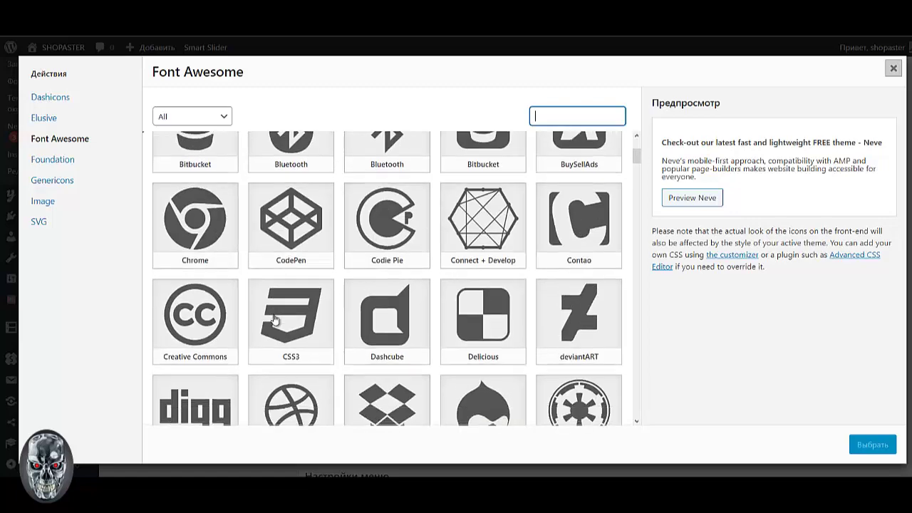
pyautogui.scroll(-20, 274, 318)
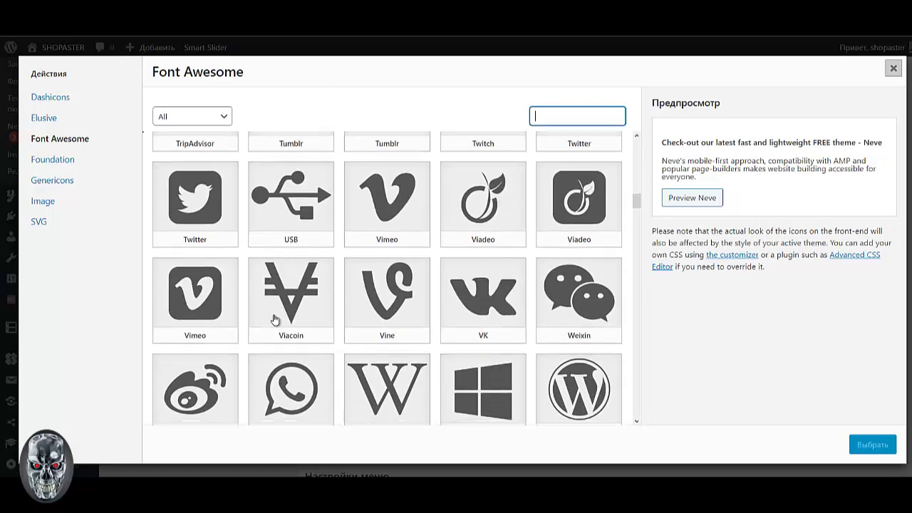
pyautogui.scroll(-20, 274, 318)
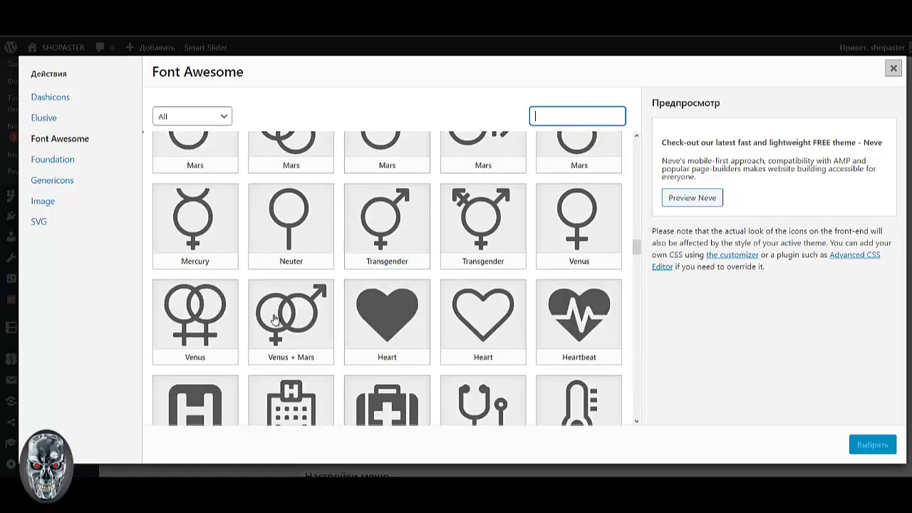
pyautogui.scroll(5, 274, 319)
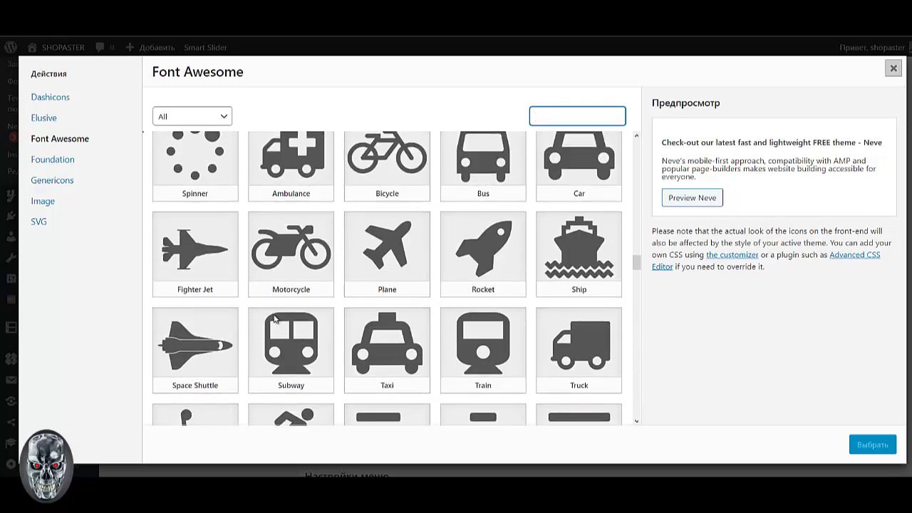
pyautogui.scroll(2, 274, 318)
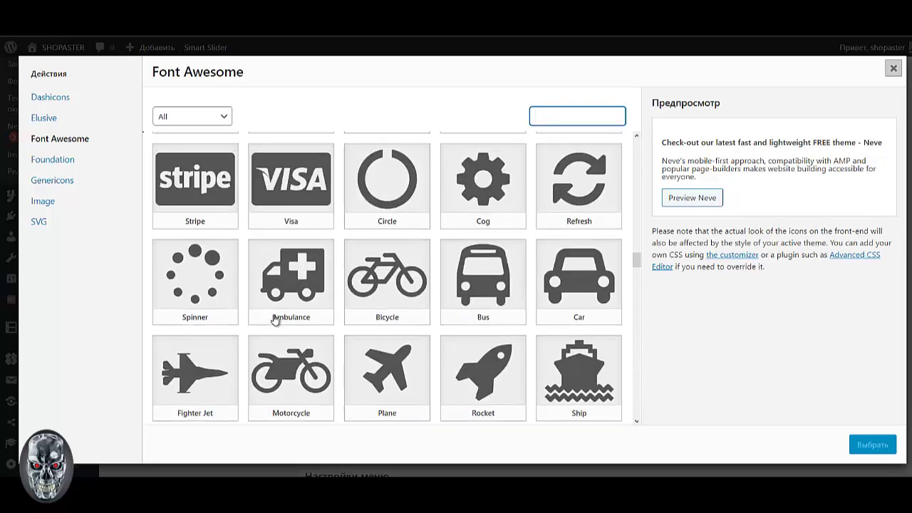
pyautogui.press('Return')
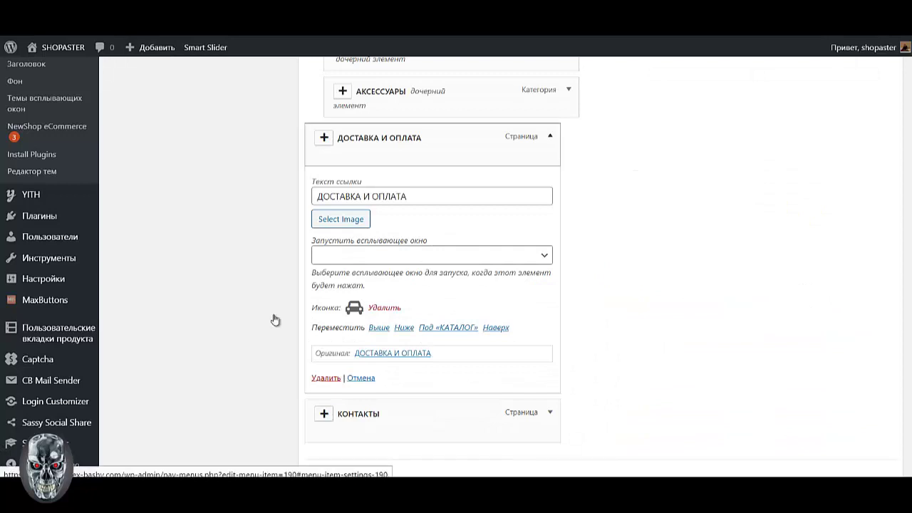
# Step: Collapse the ДОСТАВКА И ОПЛАТА item's settings and save the ГЛАВНОЕ menu
pyautogui.click(550, 136)
pyautogui.click(857, 413)
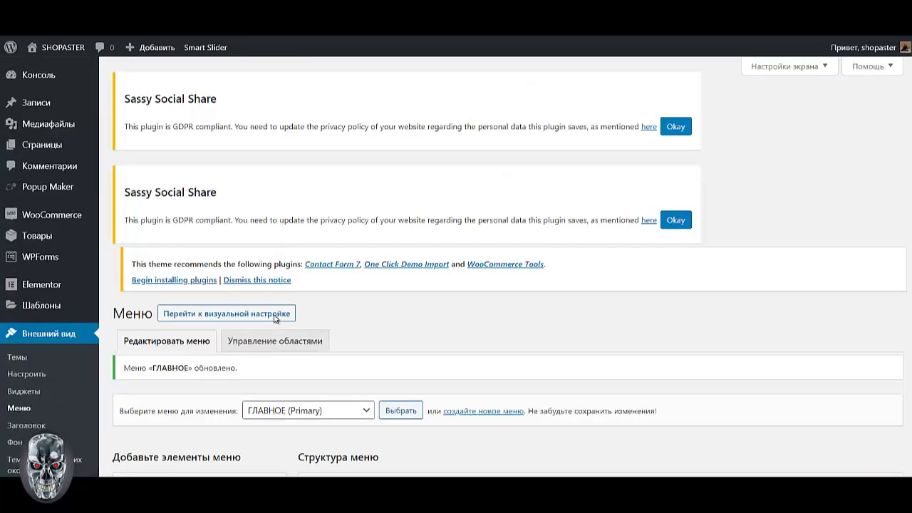
# Step: Choose the ДЛЯ КЛИЕНТОВ menu and load it for editing
pyautogui.scroll(-5, 274, 318)
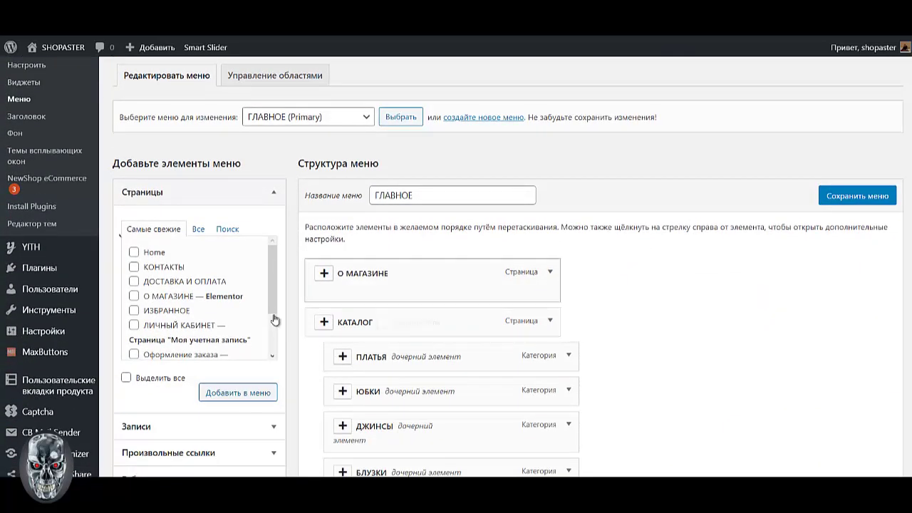
pyautogui.click(308, 117)
pyautogui.press('Down')
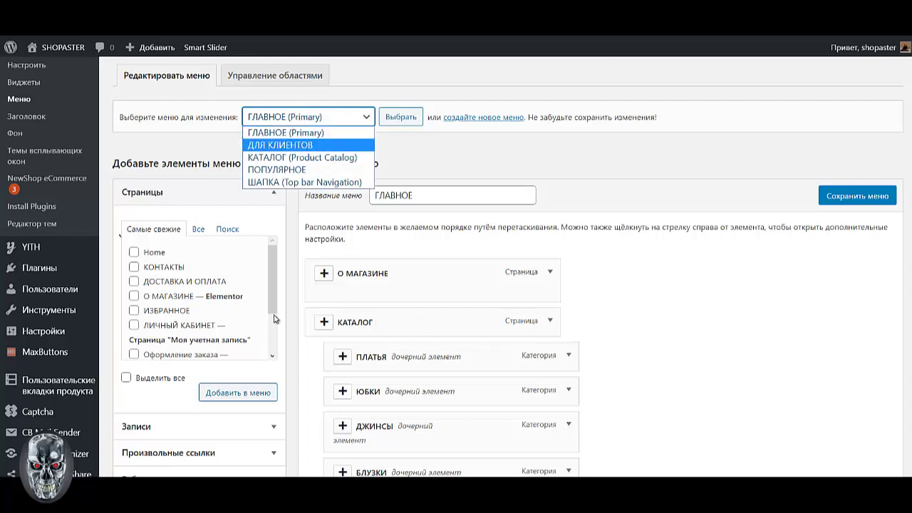
pyautogui.press('Return')
pyautogui.click(401, 117)
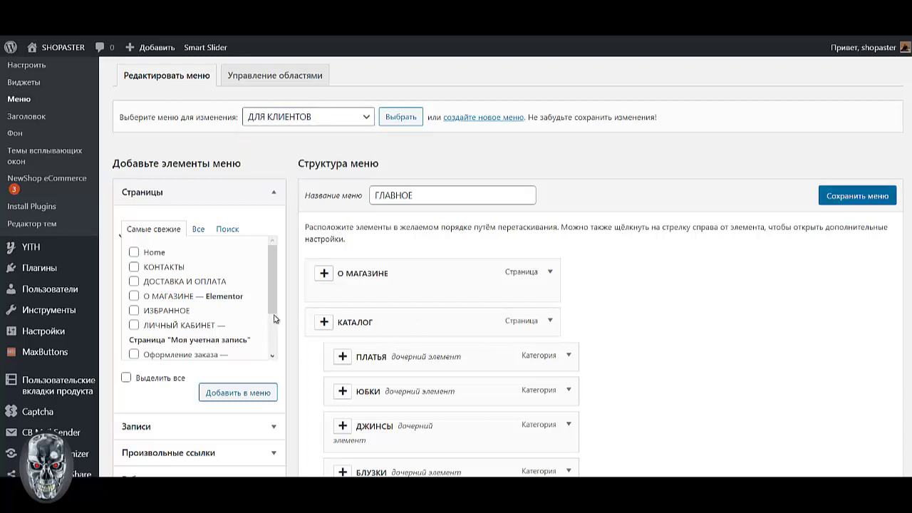
pyautogui.click(857, 196)
pyautogui.click(400, 117)
pyautogui.press('Return')
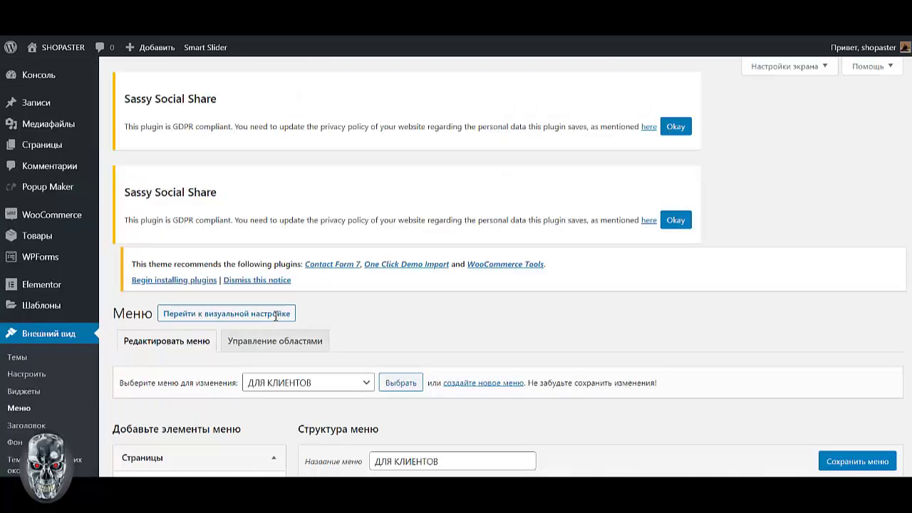
# Step: Search Font Awesome for "shop" and assign the Shopping Bag icon to the О МАГАЗИНЕ item of the ДЛЯ КЛИЕНТОВ menu, then collapse its settings
pyautogui.scroll(-5, 274, 317)
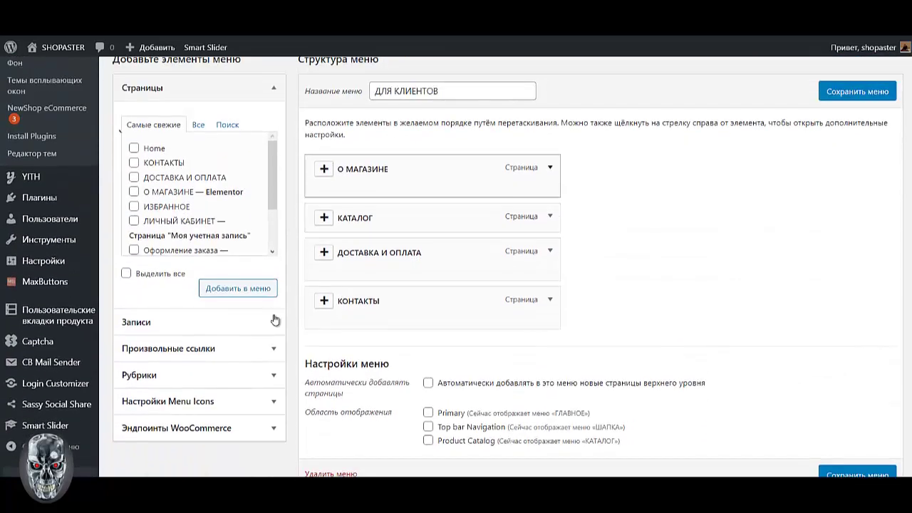
pyautogui.click(550, 167)
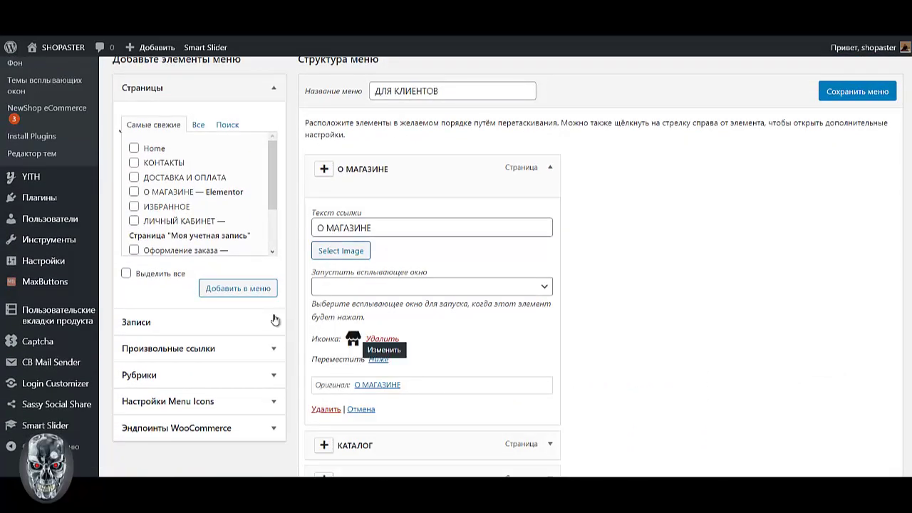
pyautogui.click(354, 338)
pyautogui.press('Down')
pyautogui.press('Down')
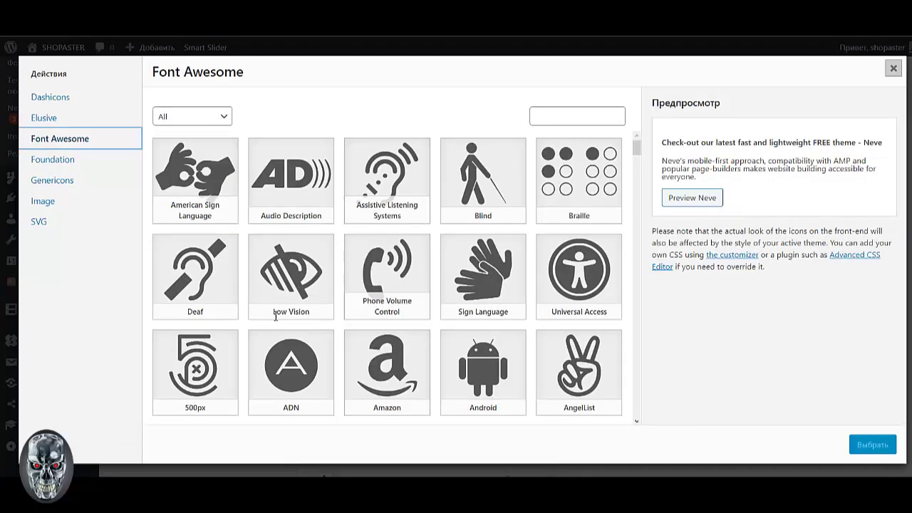
pyautogui.click(577, 116)
pyautogui.write('sho')
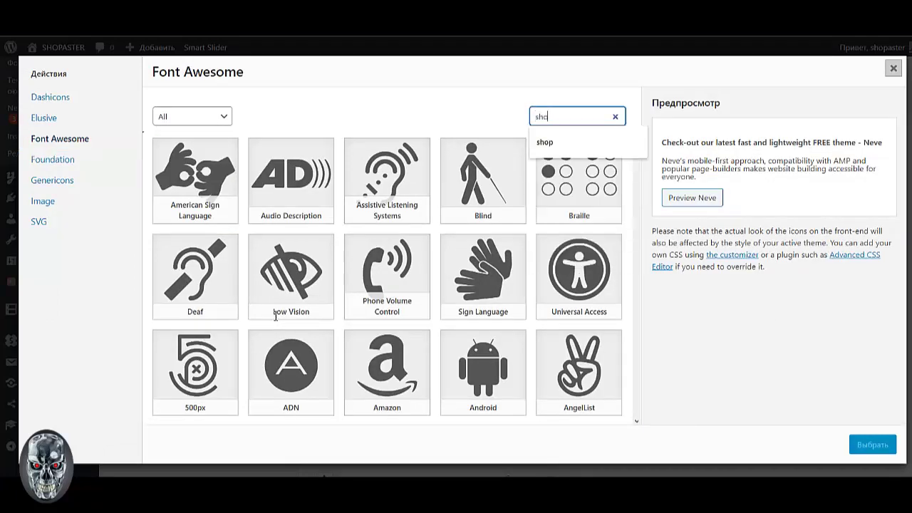
pyautogui.write('p')
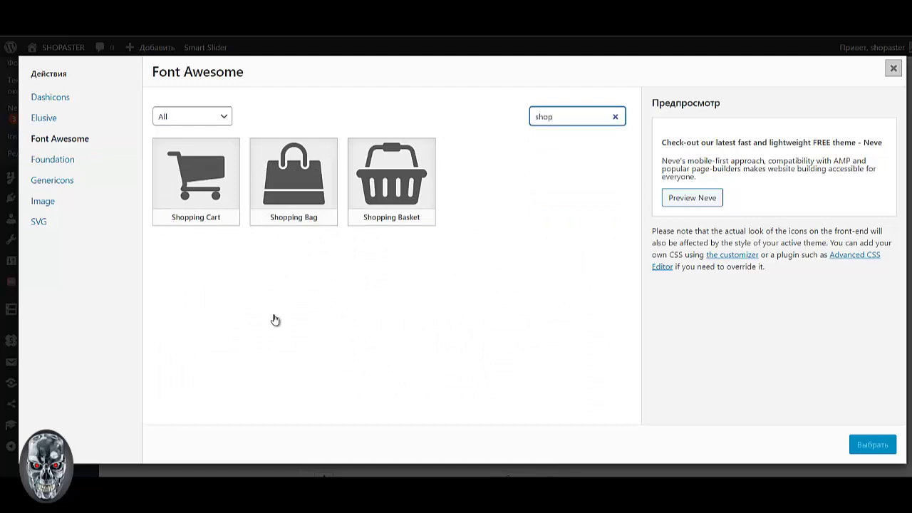
pyautogui.click(293, 182)
pyautogui.click(872, 445)
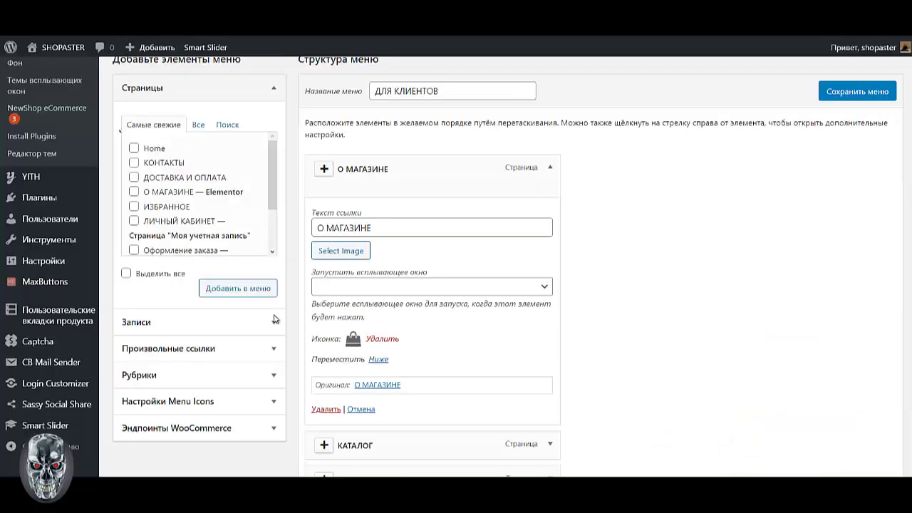
pyautogui.click(550, 168)
# Step: Replace the КАТАЛОГ item's Dashicons icon with the Font Awesome Shopping Basket and collapse the item's settings
pyautogui.click(550, 215)
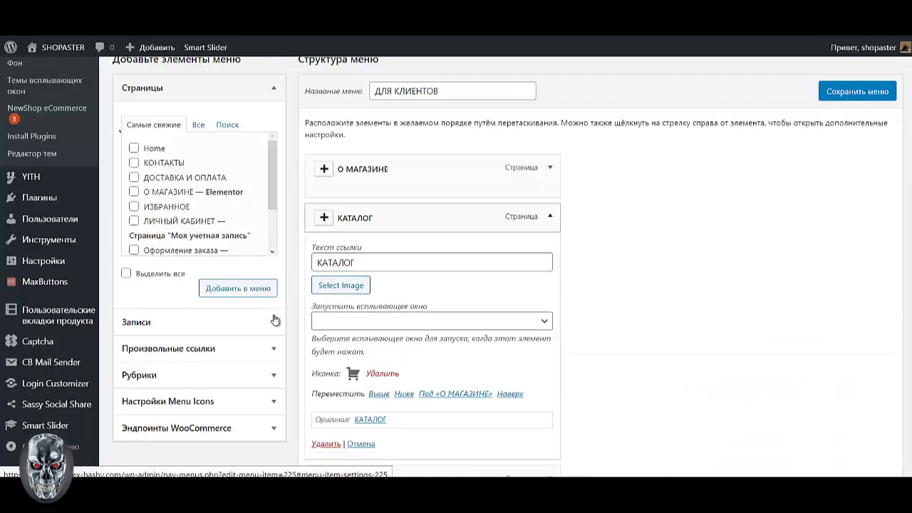
pyautogui.click(352, 373)
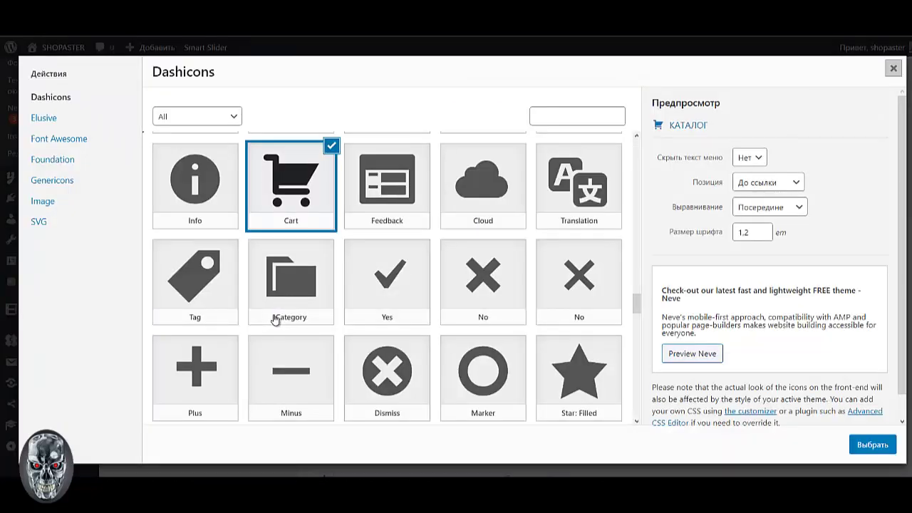
pyautogui.press('Down')
pyautogui.press('Down')
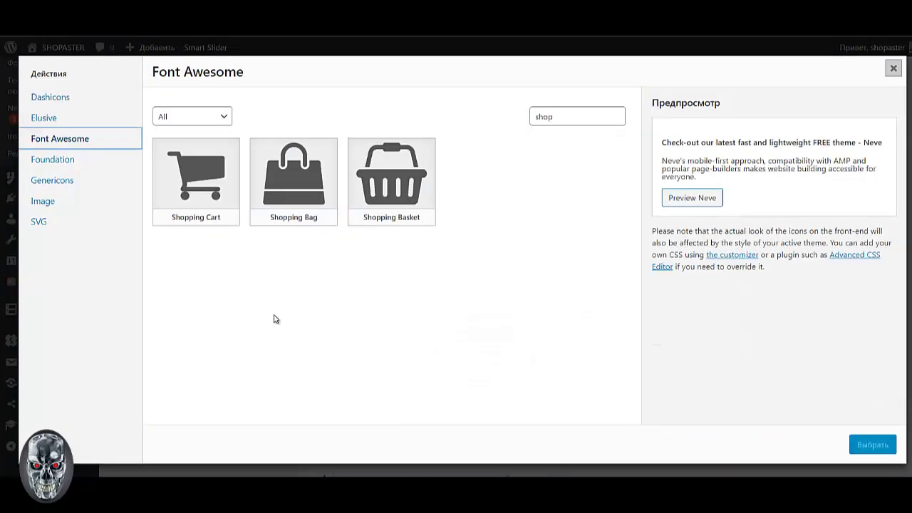
pyautogui.click(391, 181)
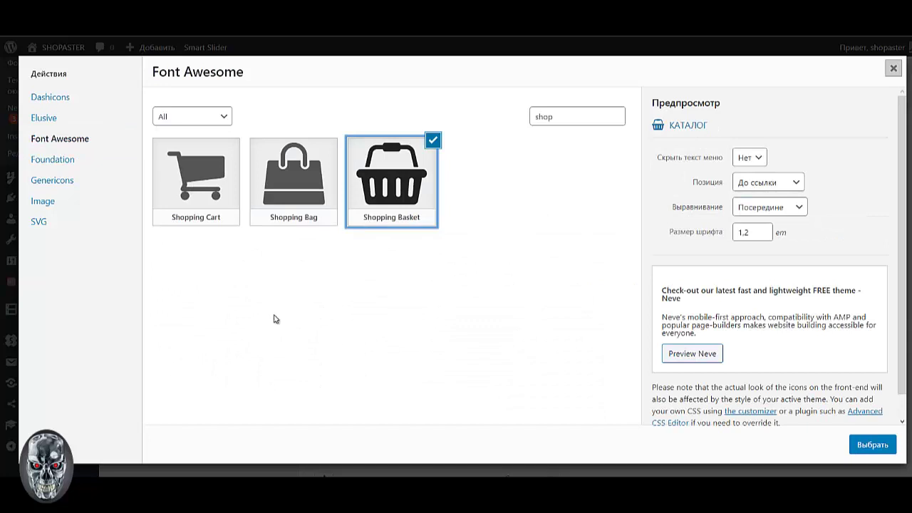
pyautogui.click(872, 445)
pyautogui.click(550, 216)
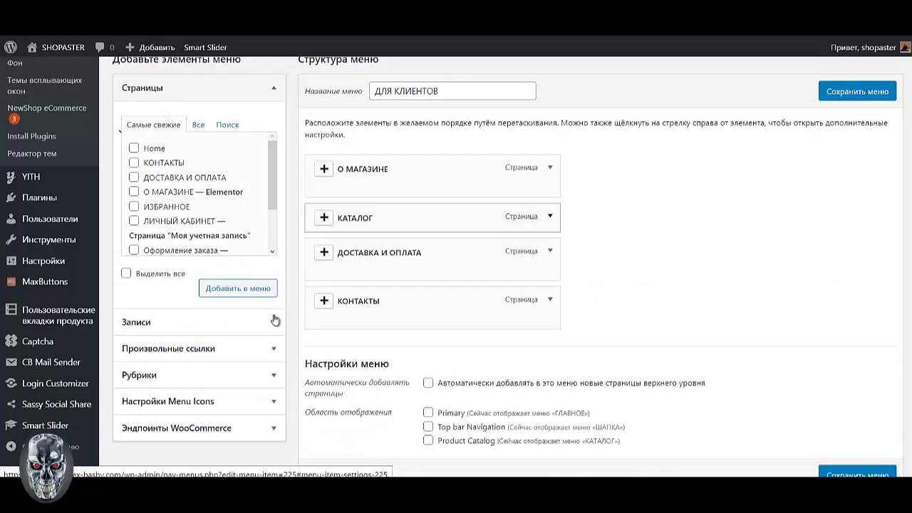
# Step: Replace the ДОСТАВКА И ОПЛАТА item's Dashicons icon with the Font Awesome Car icon and collapse the item's settings
pyautogui.press('Tab')
pyautogui.press('Tab')
pyautogui.press('Return')
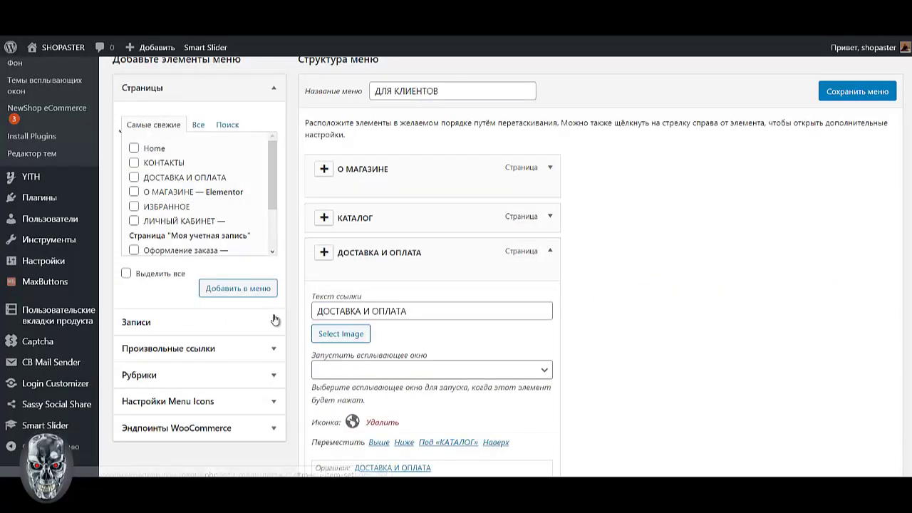
pyautogui.press('Return')
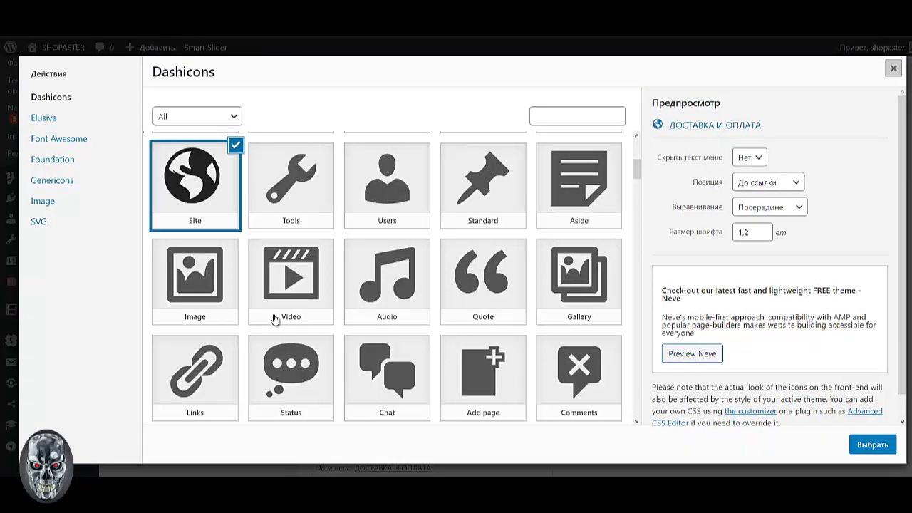
pyautogui.scroll(-15, 274, 320)
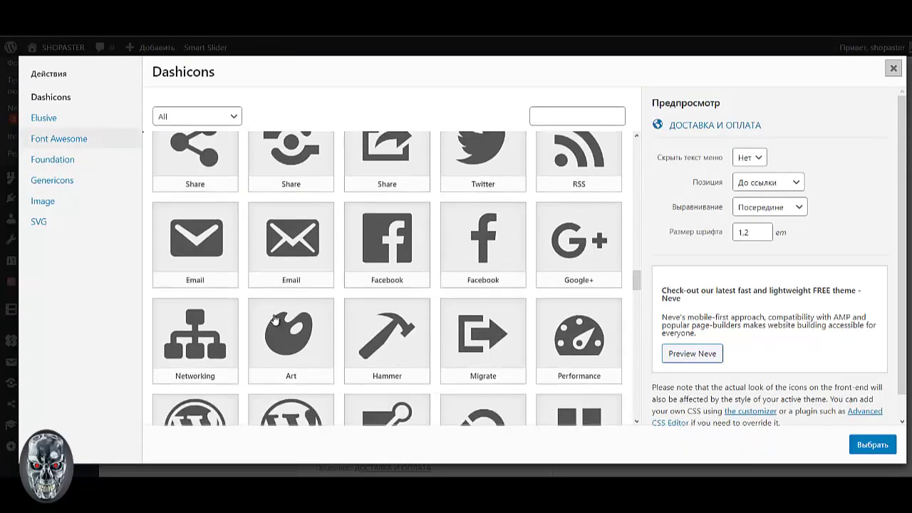
pyautogui.click(60, 139)
pyautogui.doubleClick(544, 116)
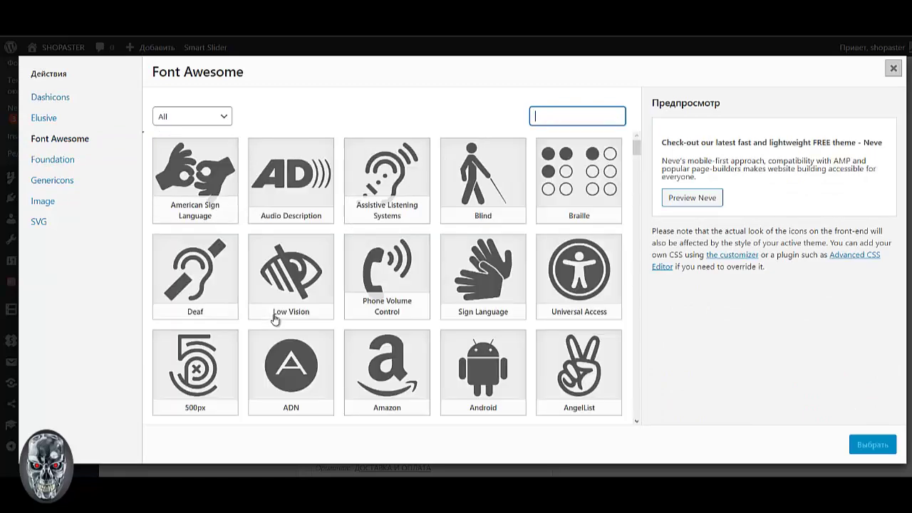
pyautogui.scroll(-20, 275, 320)
pyautogui.scroll(-20, 274, 320)
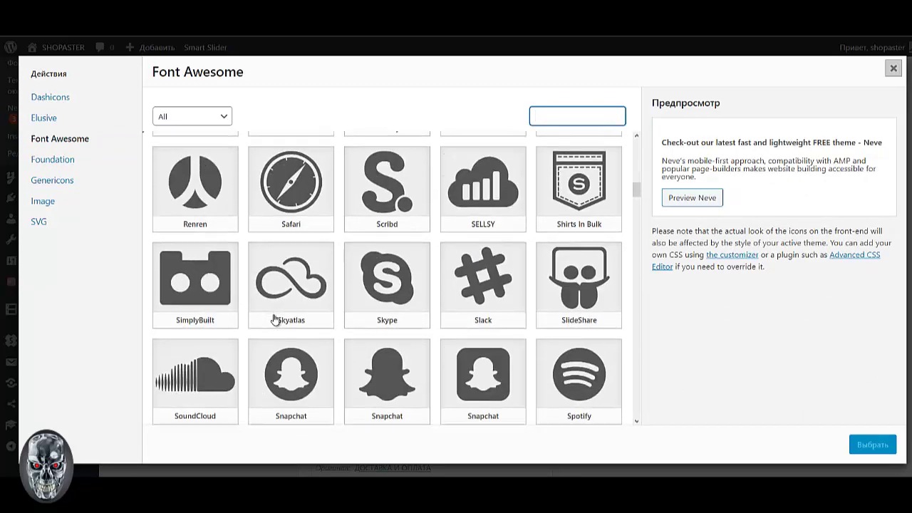
pyautogui.scroll(-15, 275, 320)
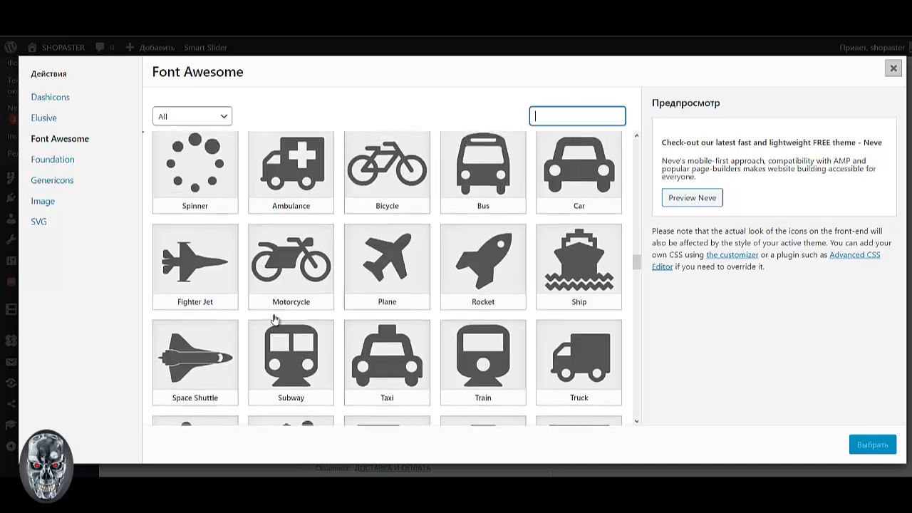
pyautogui.scroll(2, 275, 320)
pyautogui.click(579, 282)
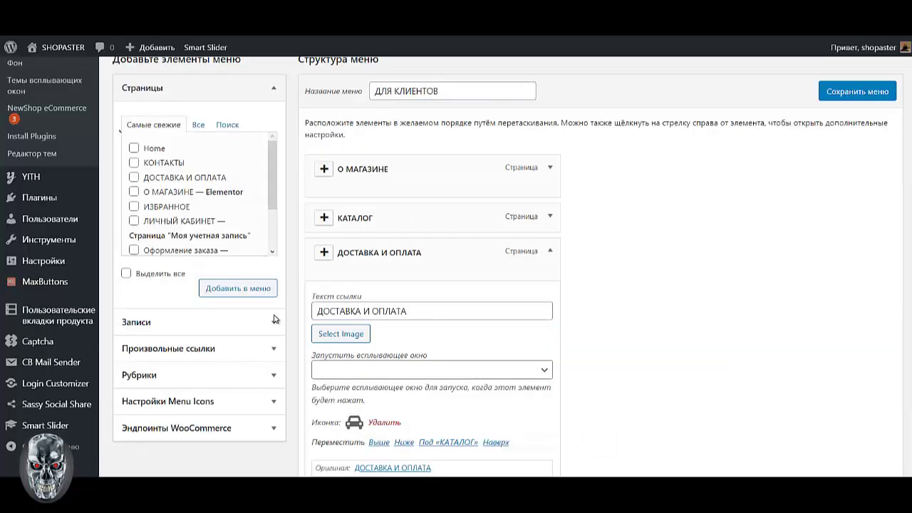
pyautogui.click(550, 250)
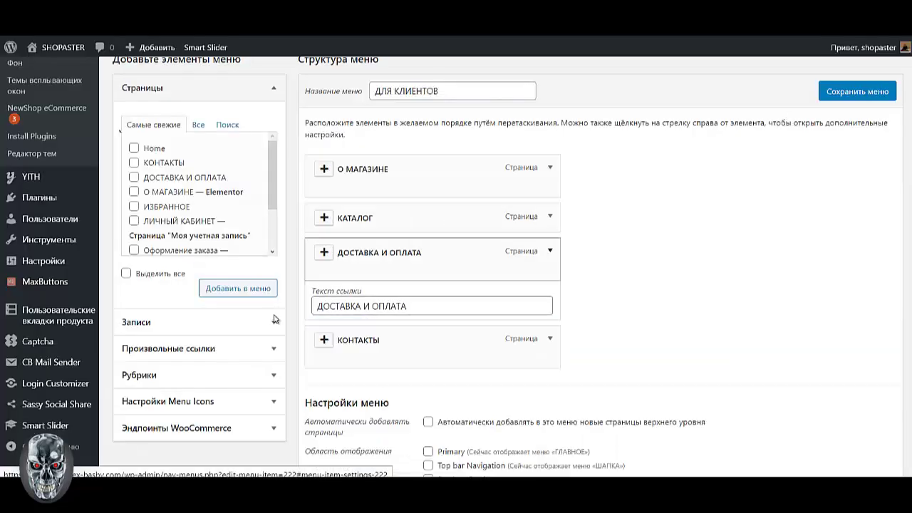
# Step: Assign the Font Awesome handset Phone icon to the КОНТАКТЫ item and save the ДЛЯ КЛИЕНТОВ menu
pyautogui.press('Return')
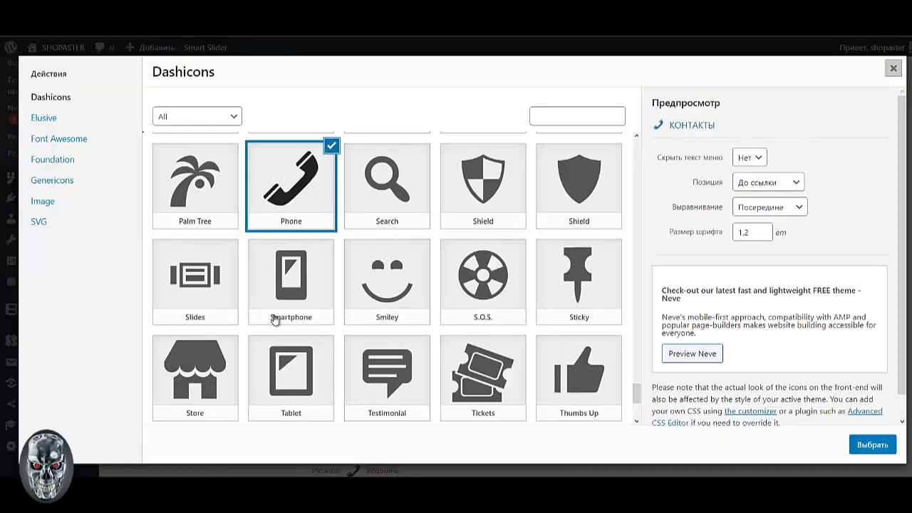
pyautogui.click(59, 139)
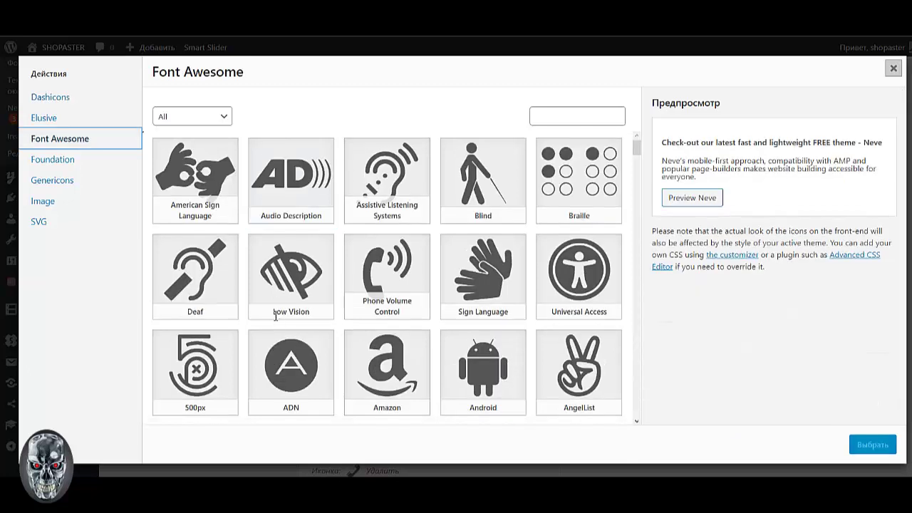
pyautogui.click(577, 116)
pyautogui.write('r')
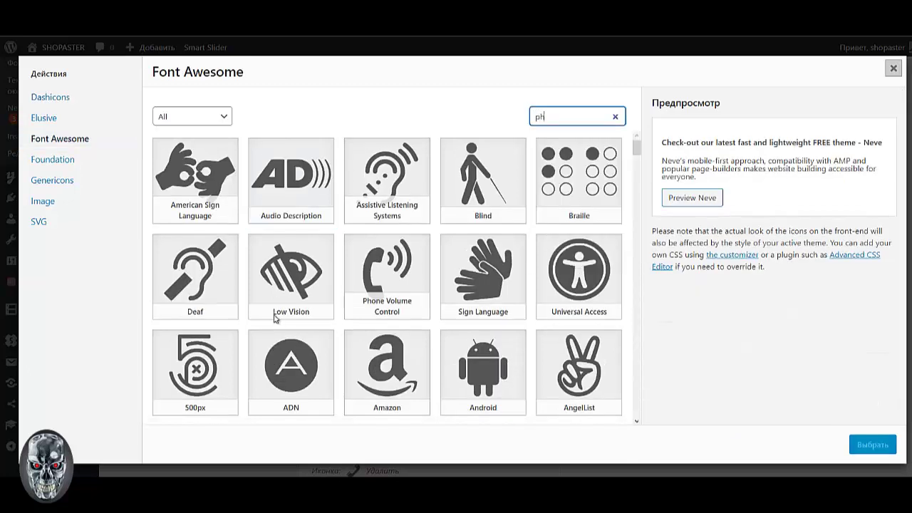
pyautogui.press('Escape')
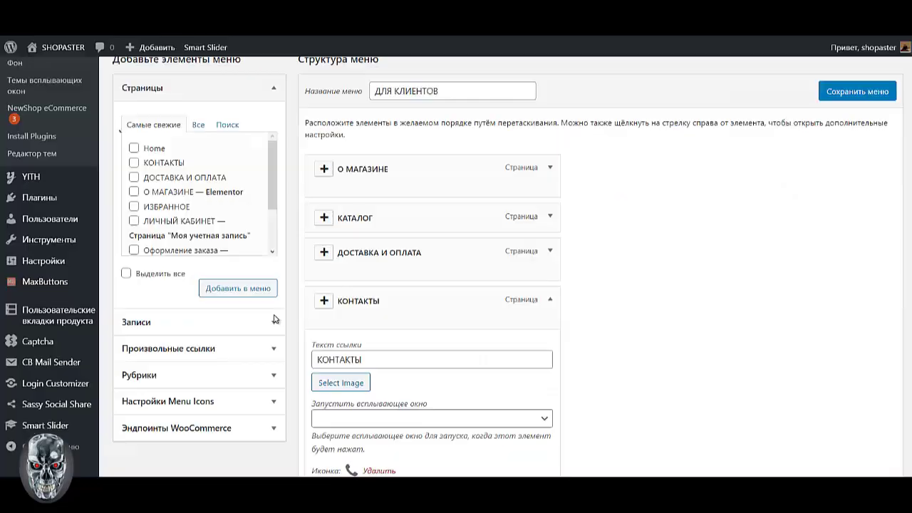
pyautogui.click(550, 299)
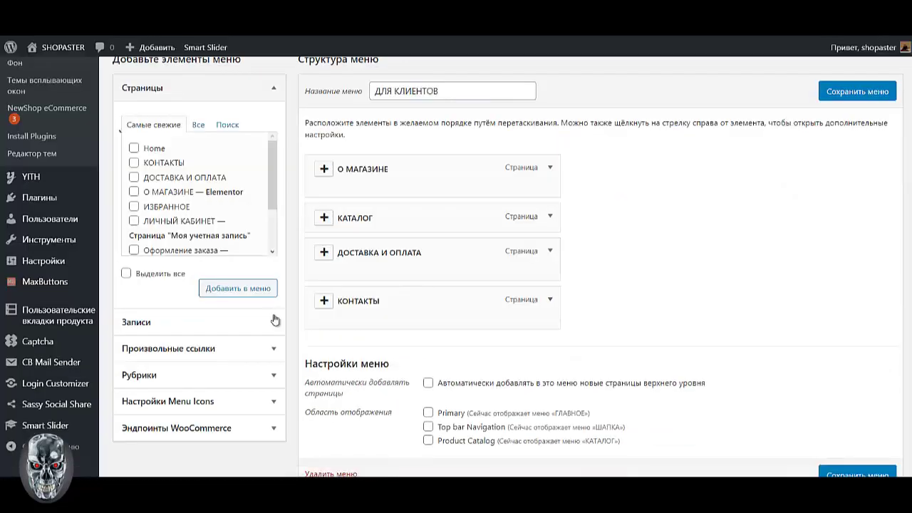
pyautogui.click(857, 473)
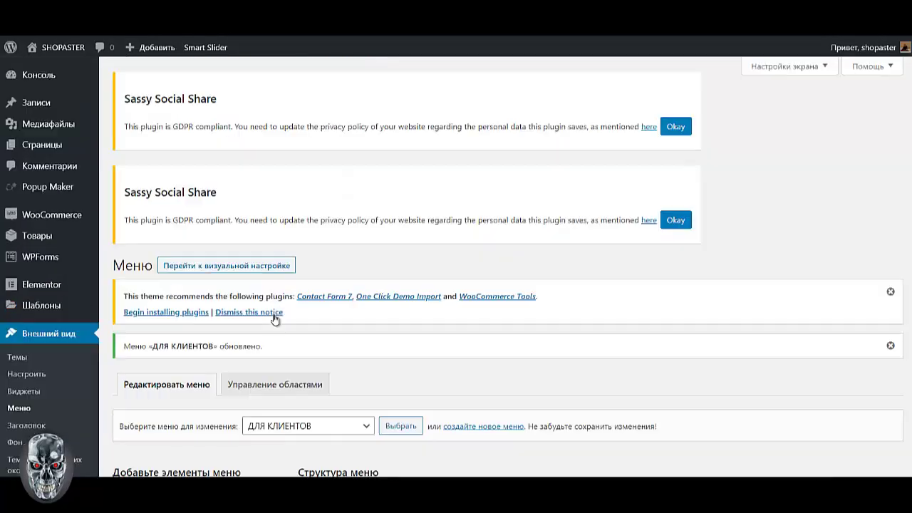
pyautogui.scroll(-3, 275, 317)
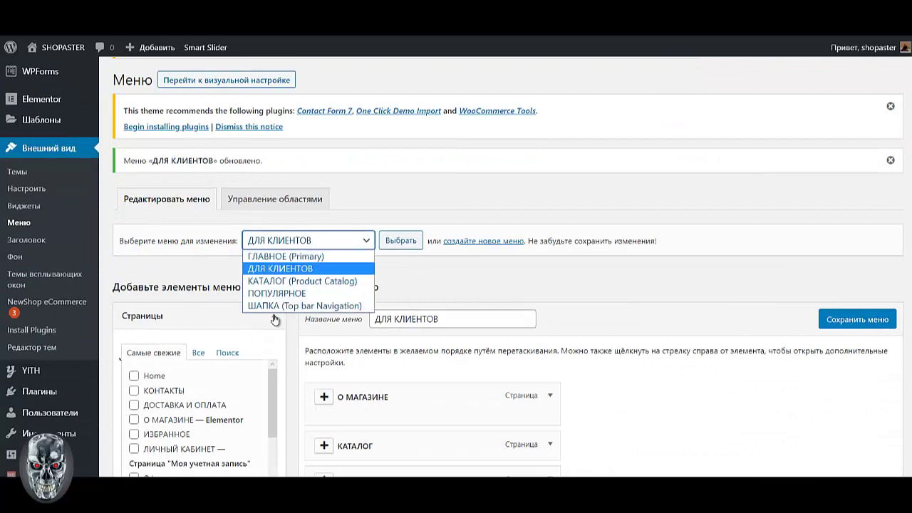
pyautogui.press('Up')
pyautogui.press('Down')
pyautogui.press('Down')
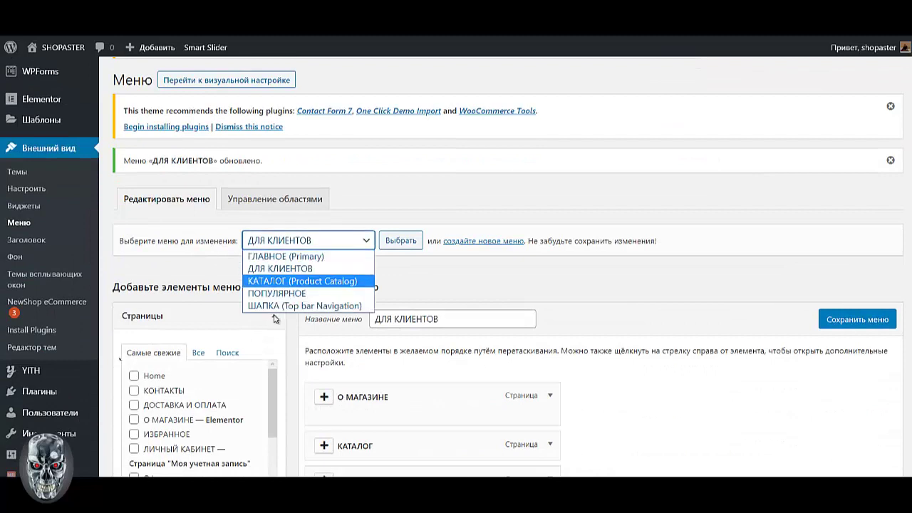
pyautogui.press('Down')
pyautogui.press('Down')
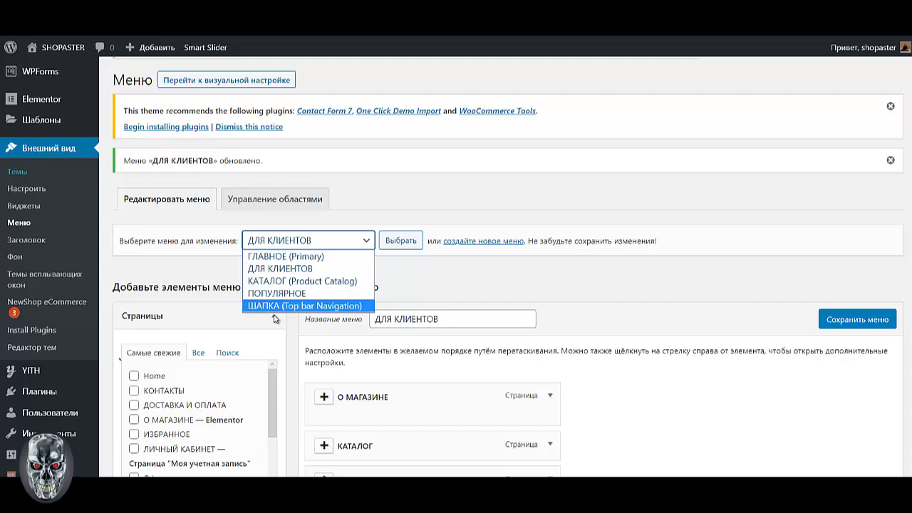
pyautogui.press('Escape')
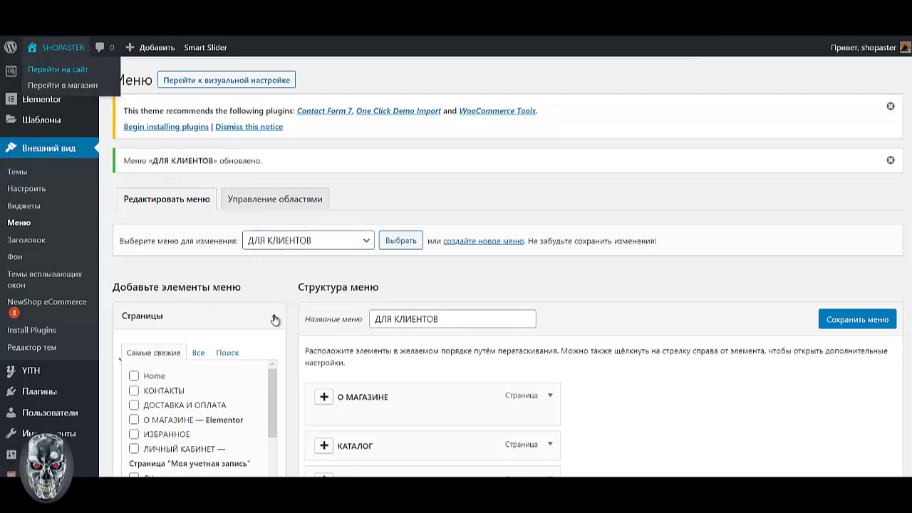
# Step: Open the live shop site and examine the menu icons in the header navigation and in the footer
pyautogui.press('Return')
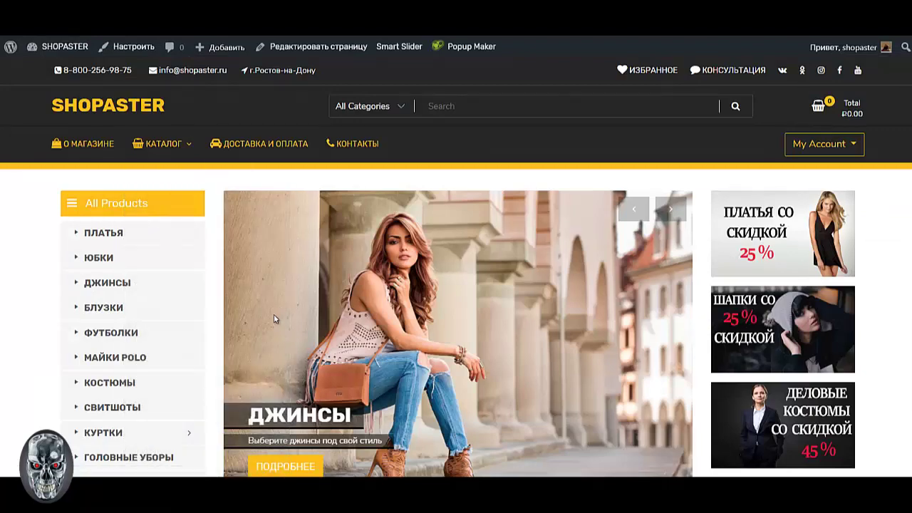
pyautogui.scroll(-10, 274, 320)
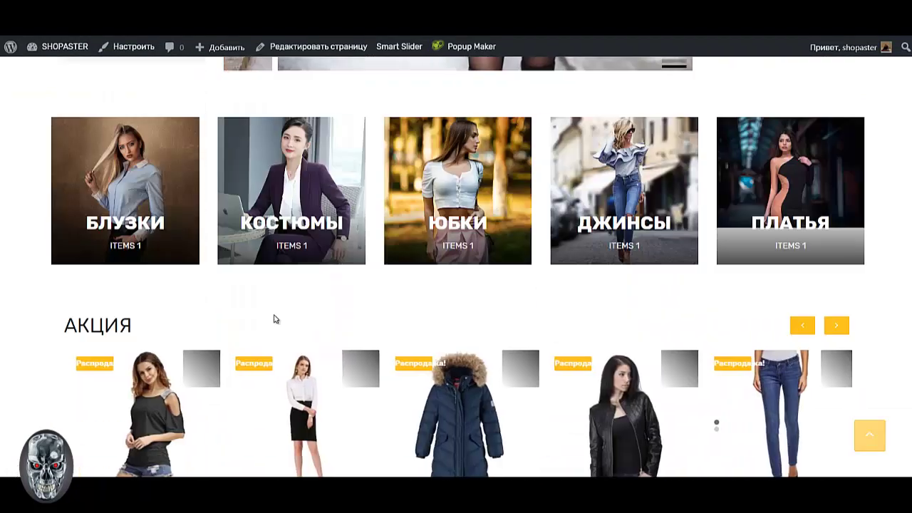
pyautogui.scroll(-10, 274, 319)
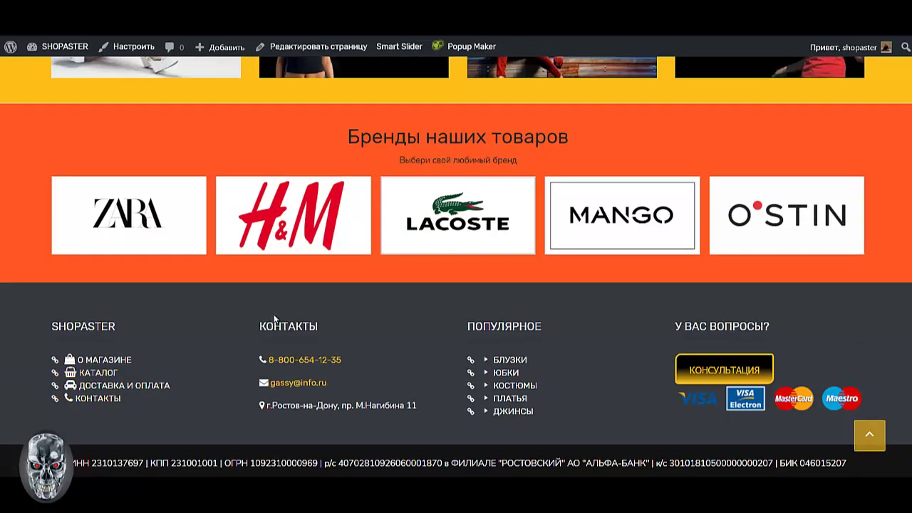
pyautogui.scroll(4, 274, 319)
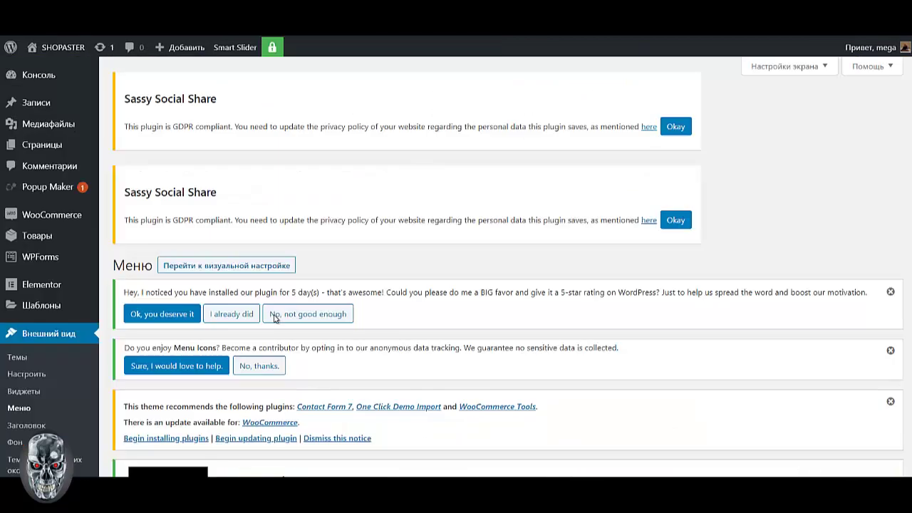
# Step: Bring up the ДЛЯ КЛИЕНТОВ menu's structure in the WordPress menu editor
pyautogui.scroll(-7, 275, 319)
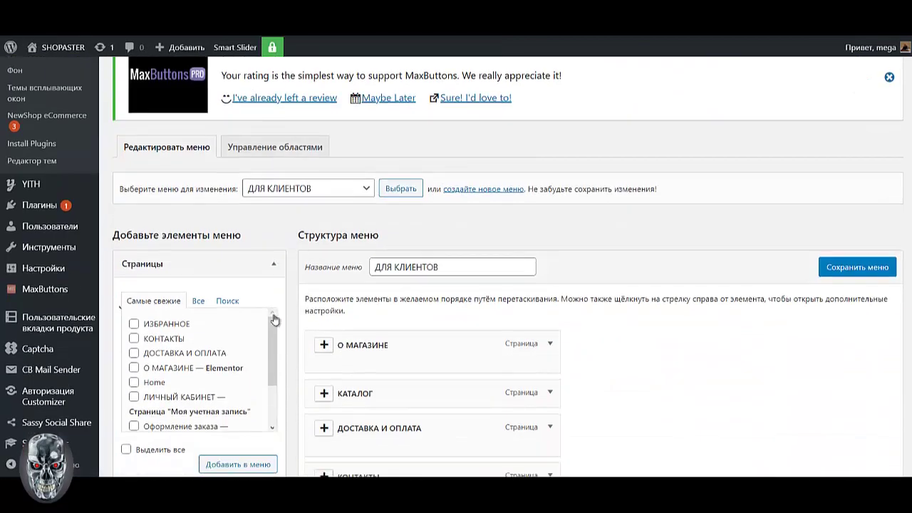